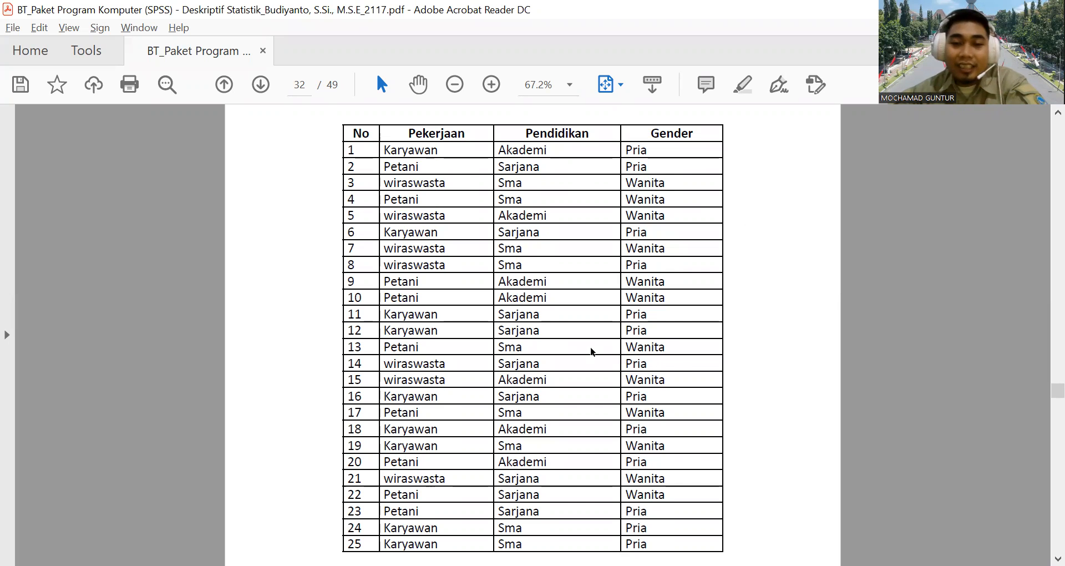
Review the Crosstab example, its output, hypotheses and decision rules, and the association measures through the end of the PDF
scroll(591, 351, down, 2)
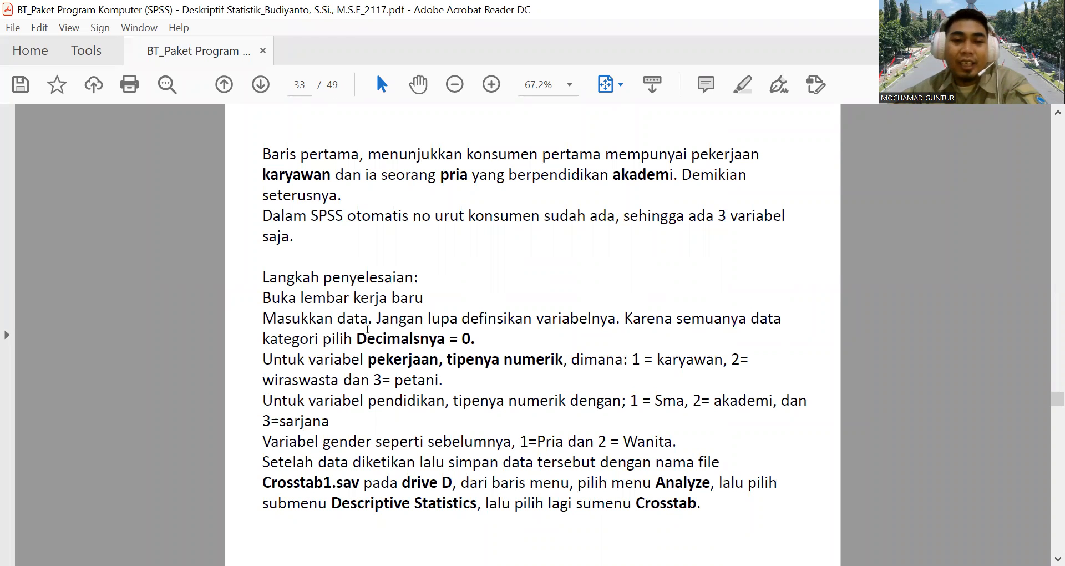
scroll(367, 329, down, 2)
scroll(367, 328, down, 2)
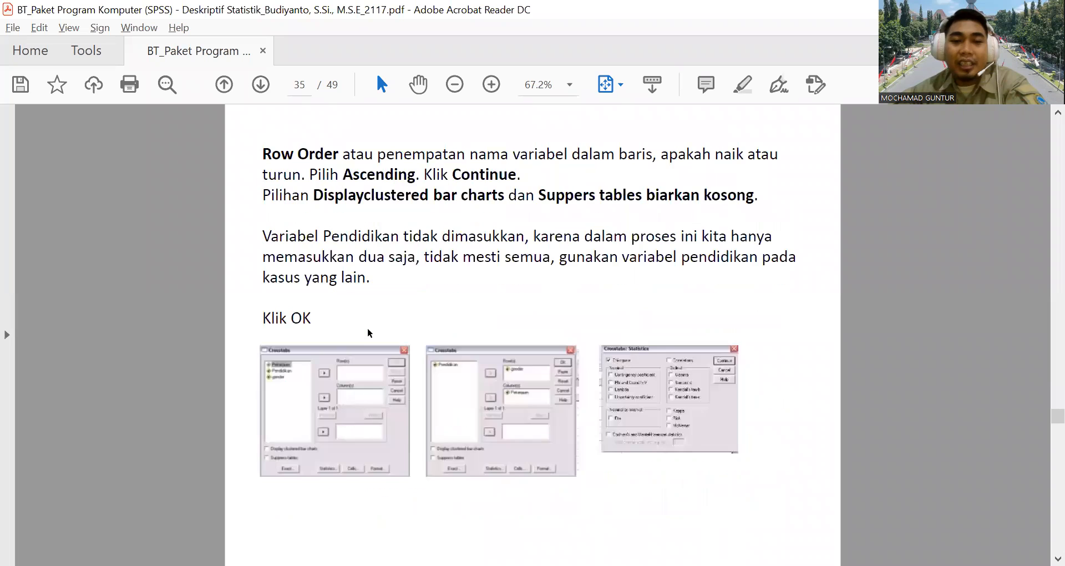
scroll(369, 333, down, 2)
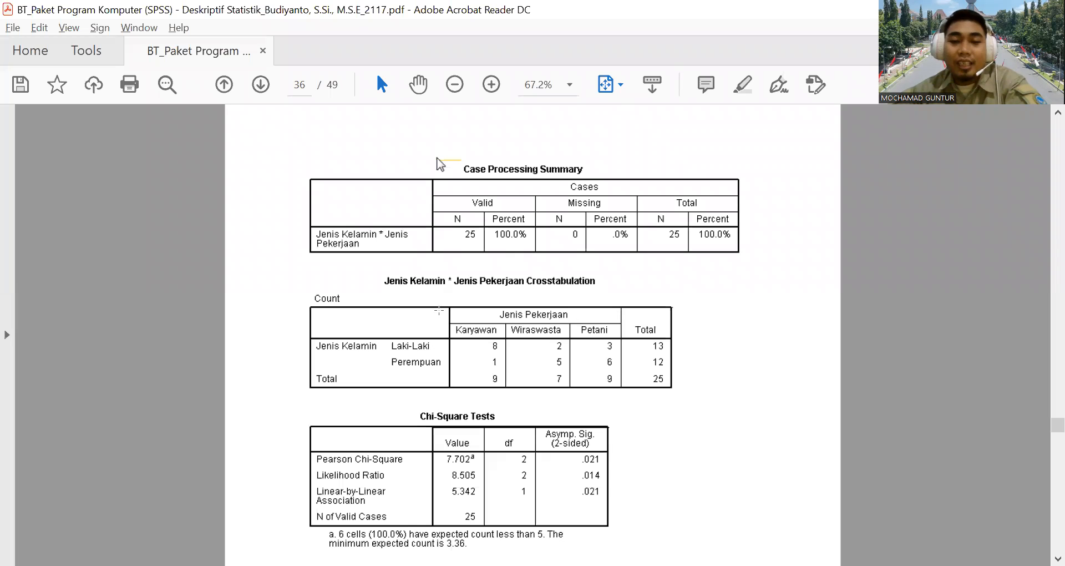
scroll(438, 310, down, 2)
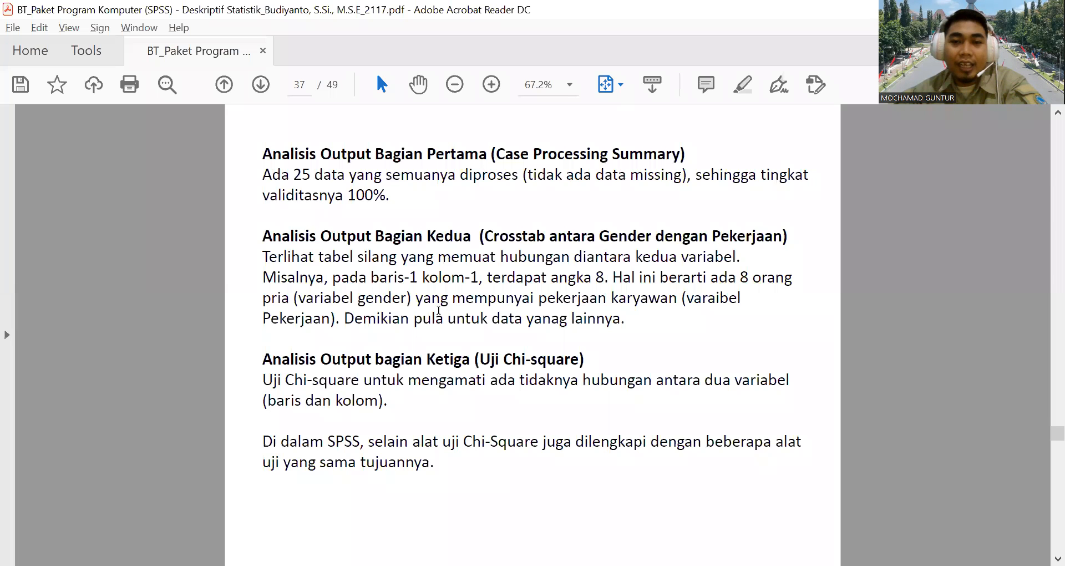
scroll(438, 310, down, 2)
drag(263, 231, 513, 314)
click(516, 338)
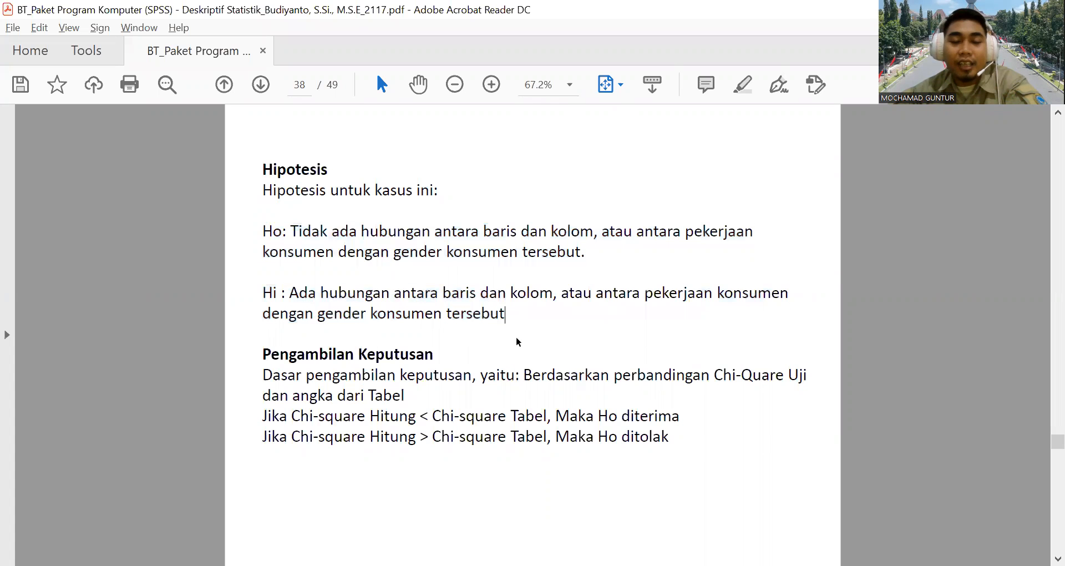
drag(261, 169, 516, 316)
click(537, 345)
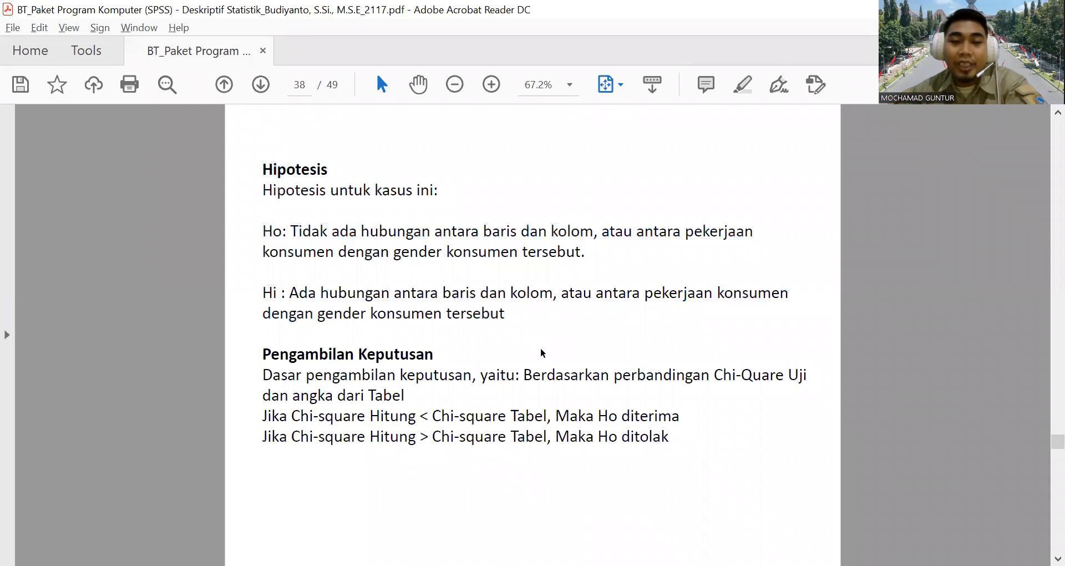
scroll(485, 329, down, 4)
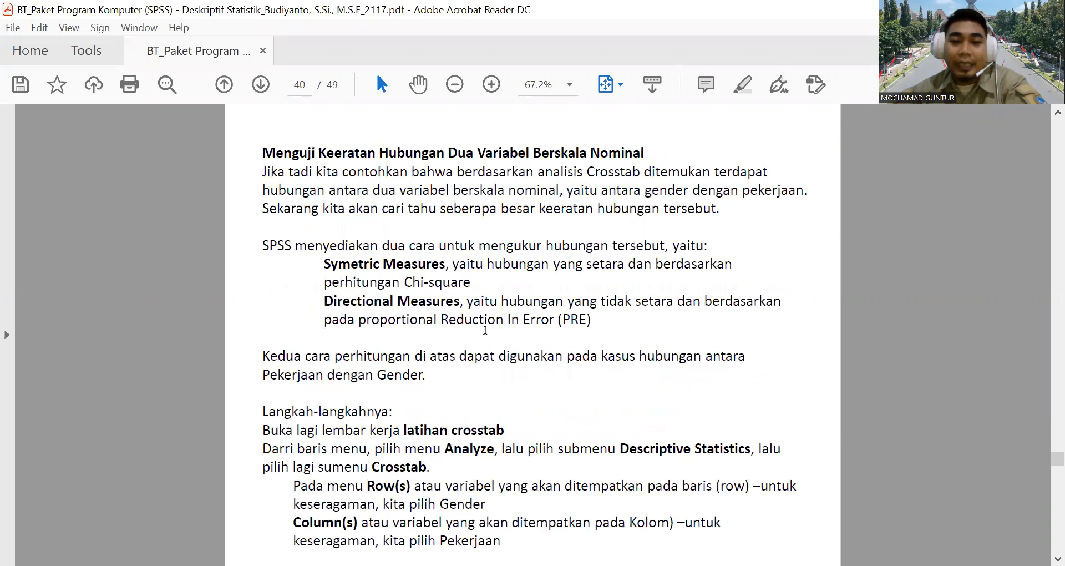
scroll(485, 330, down, 6)
scroll(485, 332, down, 5)
scroll(485, 332, down, 9)
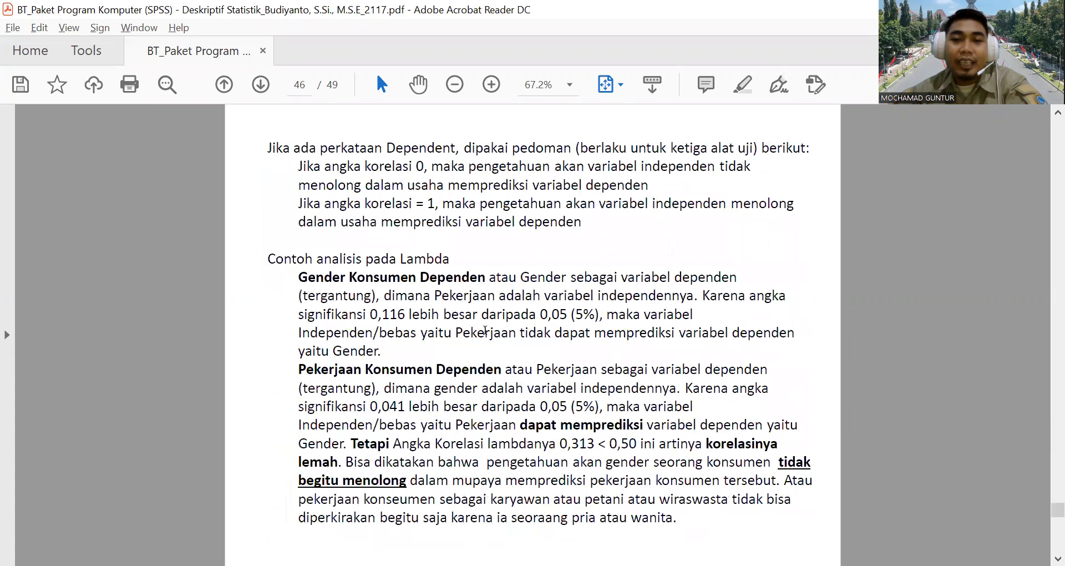
scroll(486, 333, down, 3)
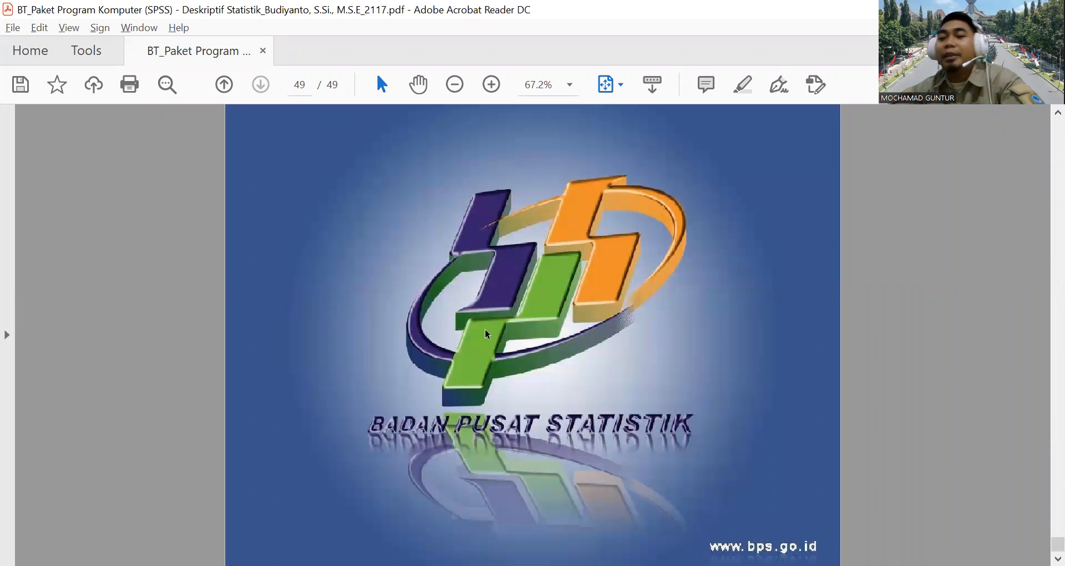
Return to the Materi Pokok and Tujuan Pembelajaran pages near the beginning of the PDF and review them
scroll(604, 357, up, 3)
scroll(605, 357, up, 20)
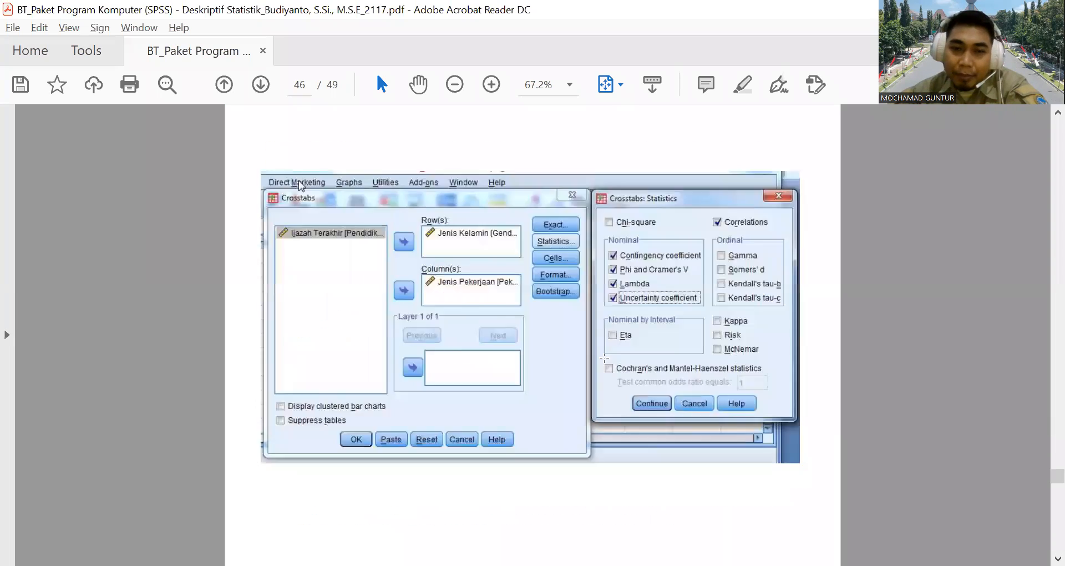
scroll(602, 357, up, 15)
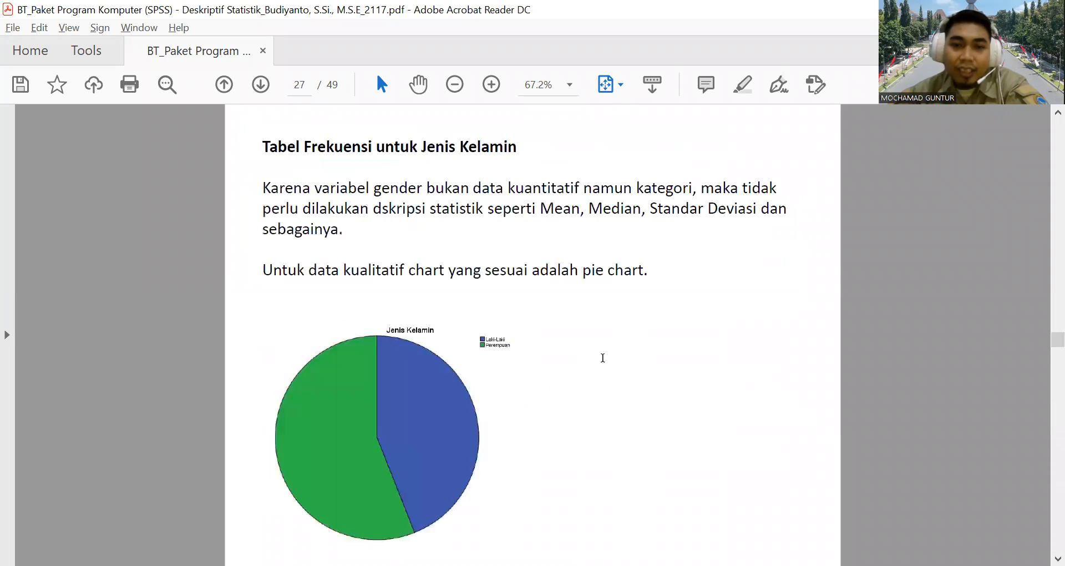
scroll(598, 358, up, 15)
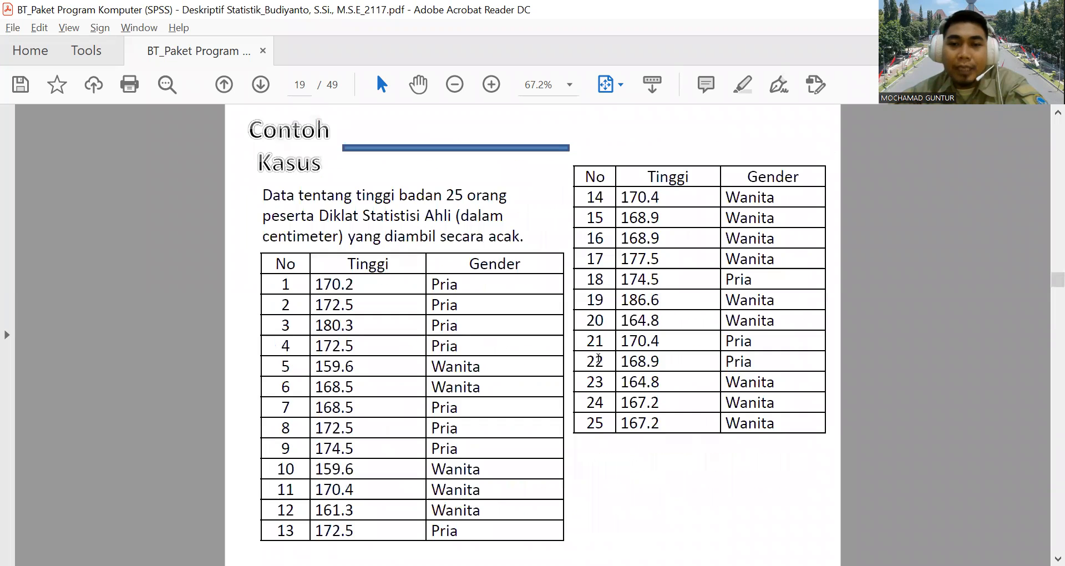
scroll(597, 358, up, 13)
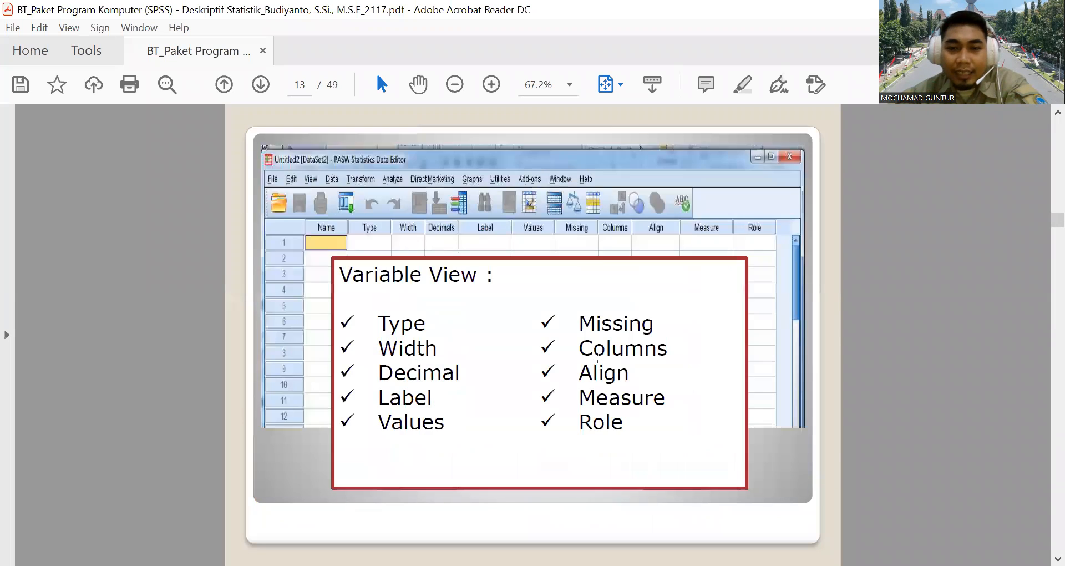
scroll(597, 358, up, 11)
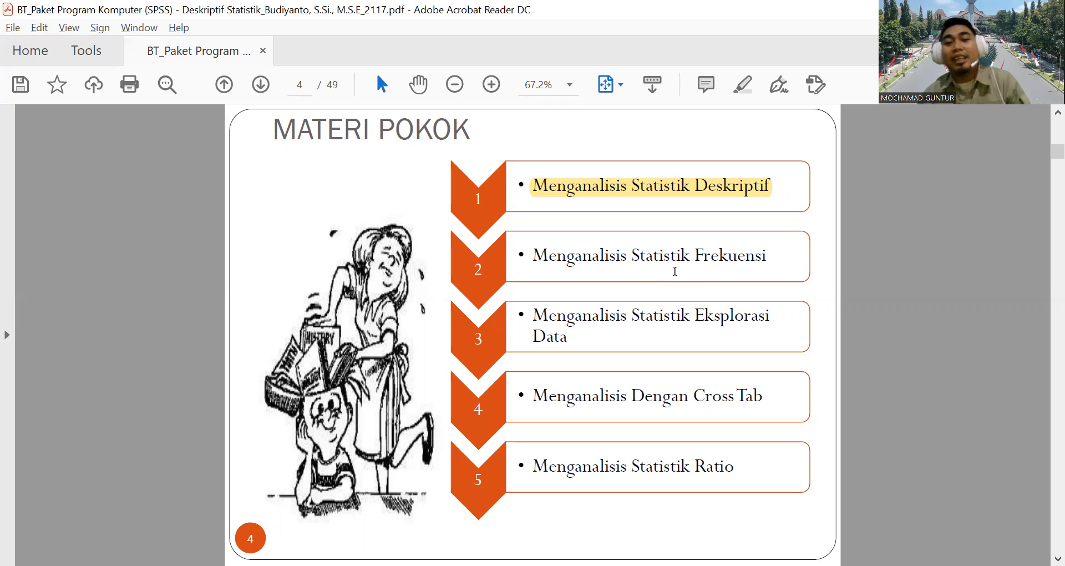
scroll(675, 268, up, 1)
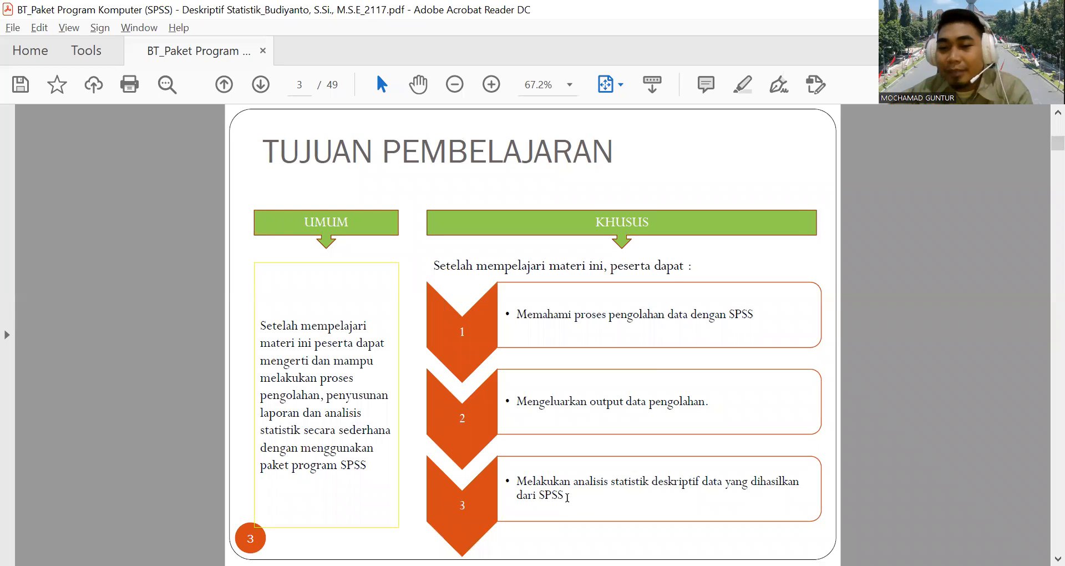
Find the Contoh Kasus table on page 19 and examine its Tinggi and Gender data
scroll(337, 377, down, 2)
scroll(338, 377, down, 3)
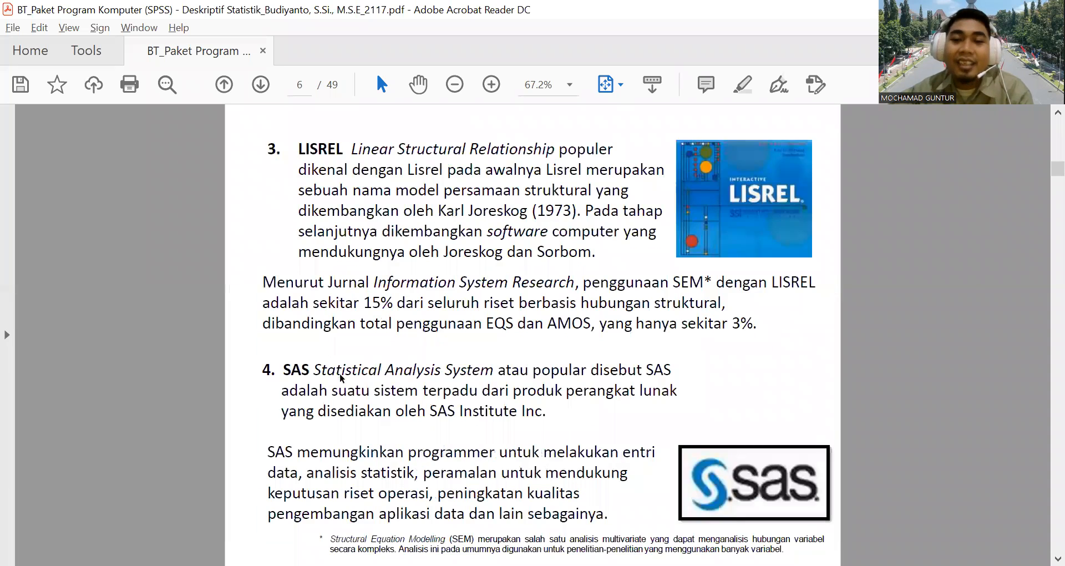
scroll(339, 373, down, 6)
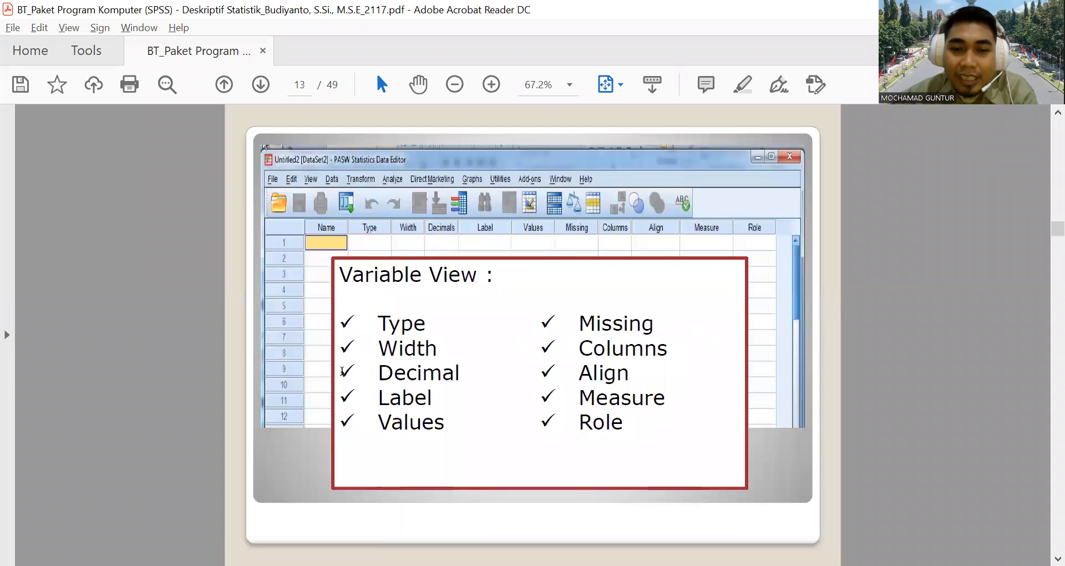
scroll(341, 370, down, 5)
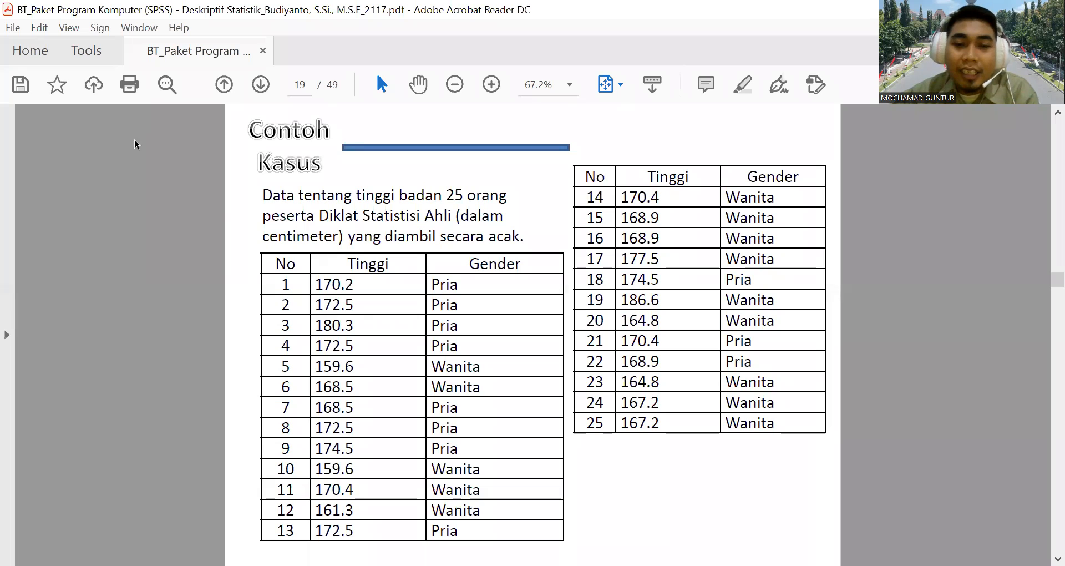
drag(315, 284, 330, 489)
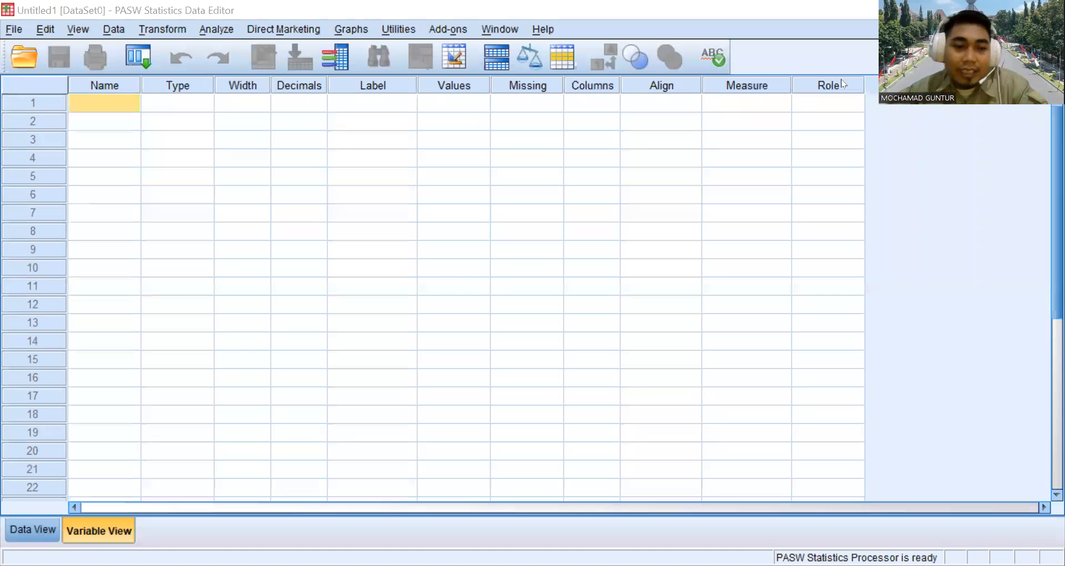
Switch to the PASW Statistics Data Editor and try to name the first variable "Tinggi Badan"
click(105, 103)
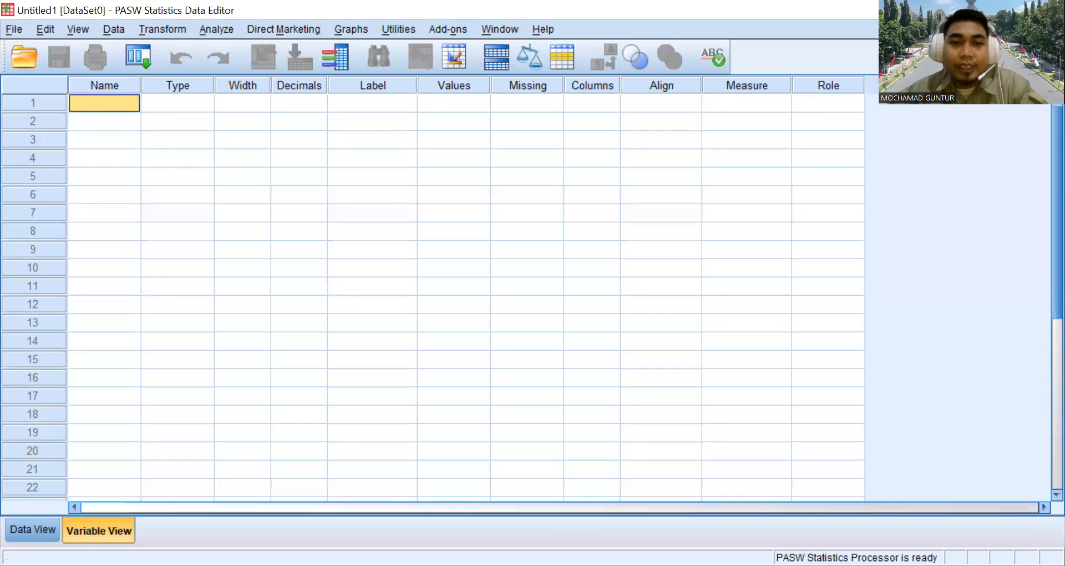
key(alt+Tab)
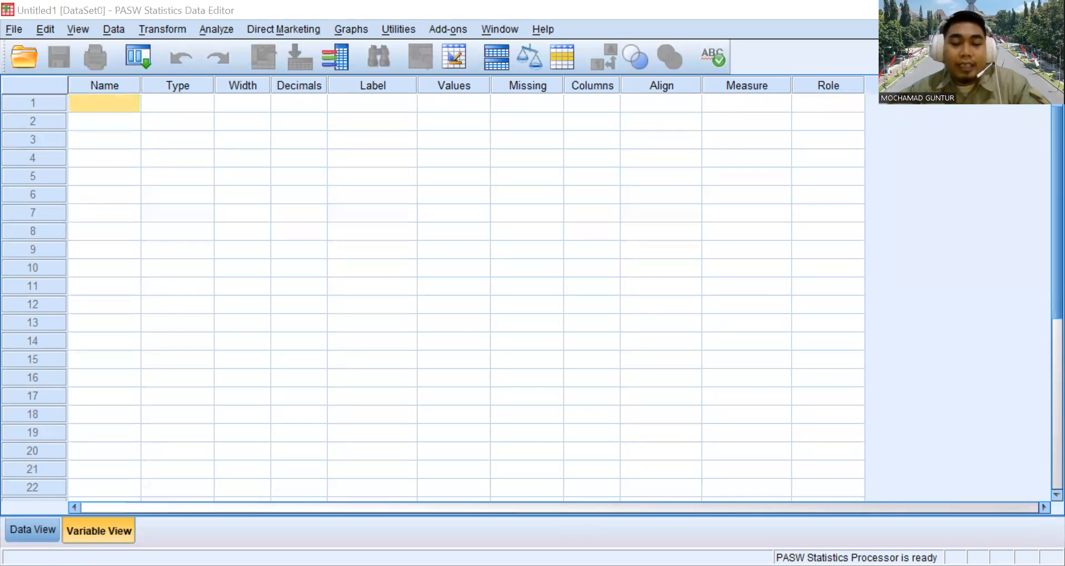
key(alt+Tab)
text(Tinggi Badan)
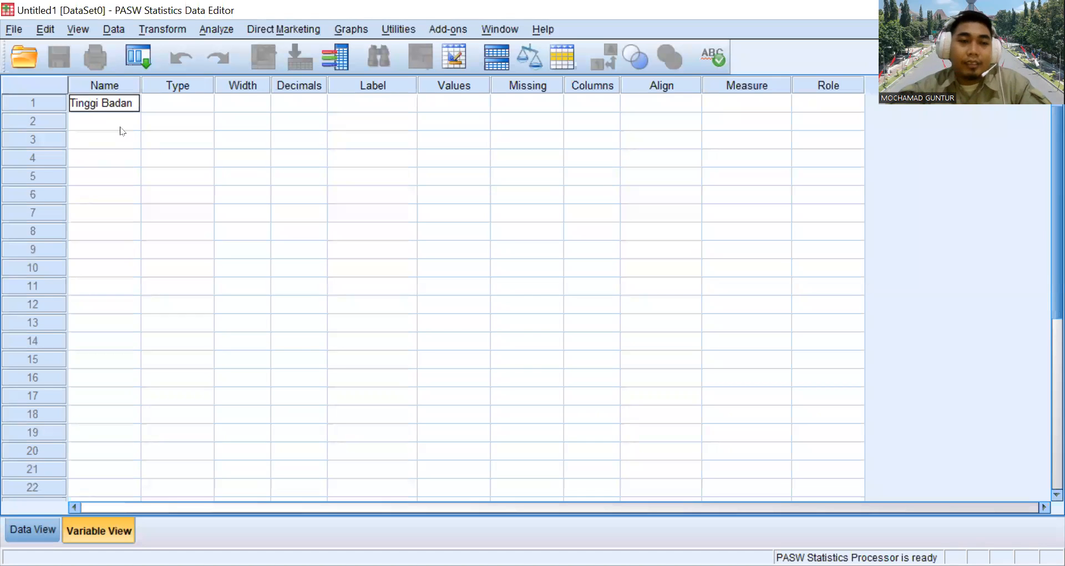
key(Return)
click(530, 311)
Name the first variable "tinggi_badan" in the PASW Statistics Data Editor's Variable View
double_click(109, 106)
text(tinggi_badan)
key(Return)
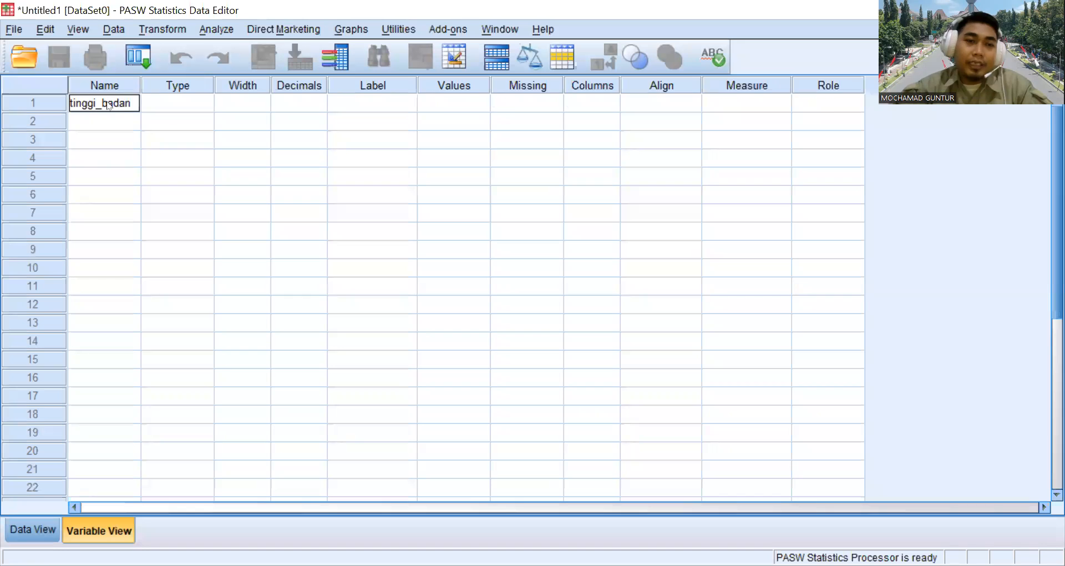
Add a second variable named "Gender" in the row below tinggi_badan
click(101, 119)
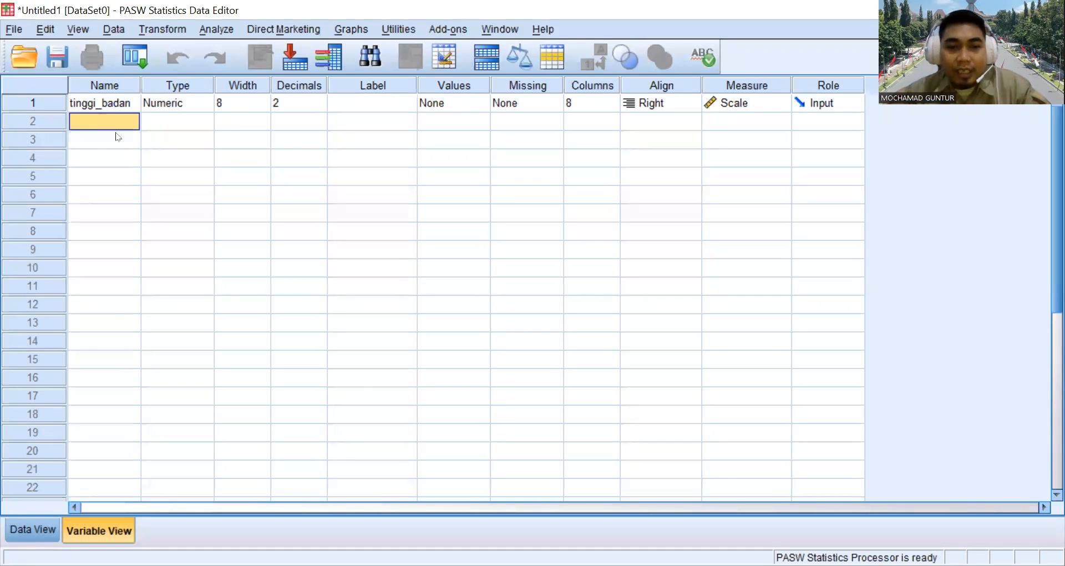
text(Gender)
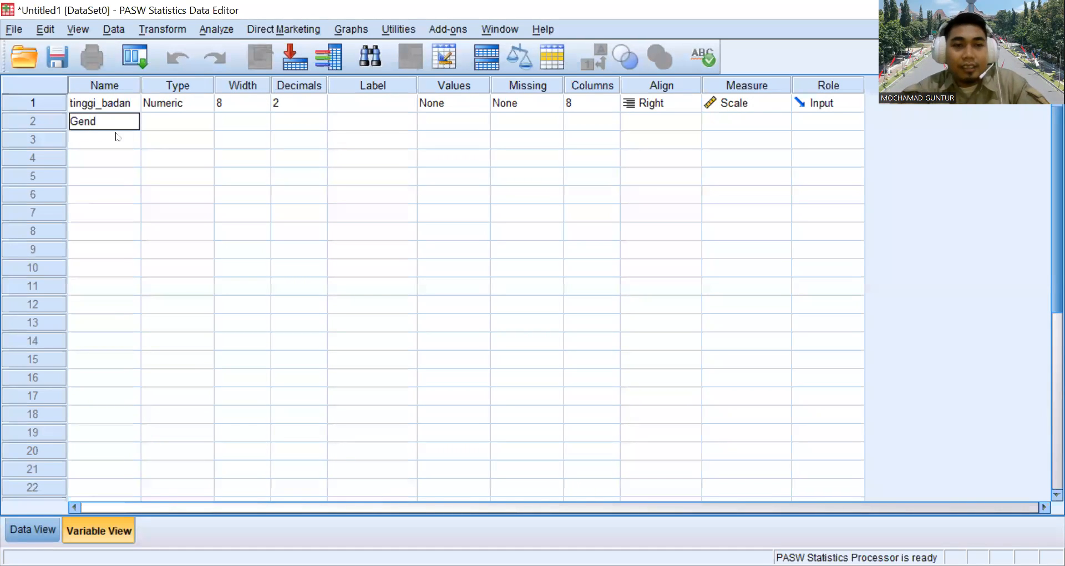
click(156, 128)
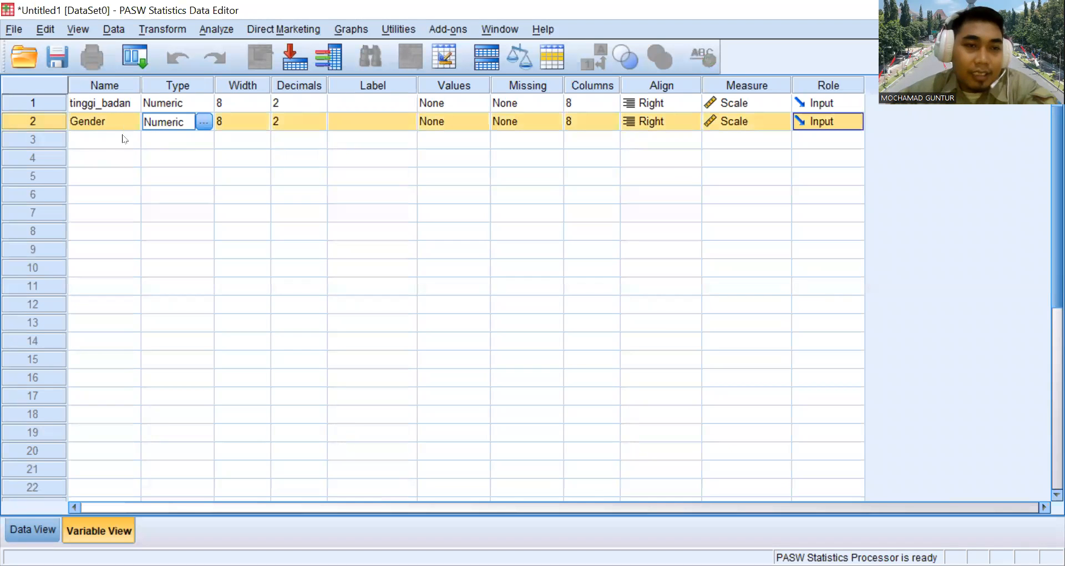
click(119, 116)
click(114, 97)
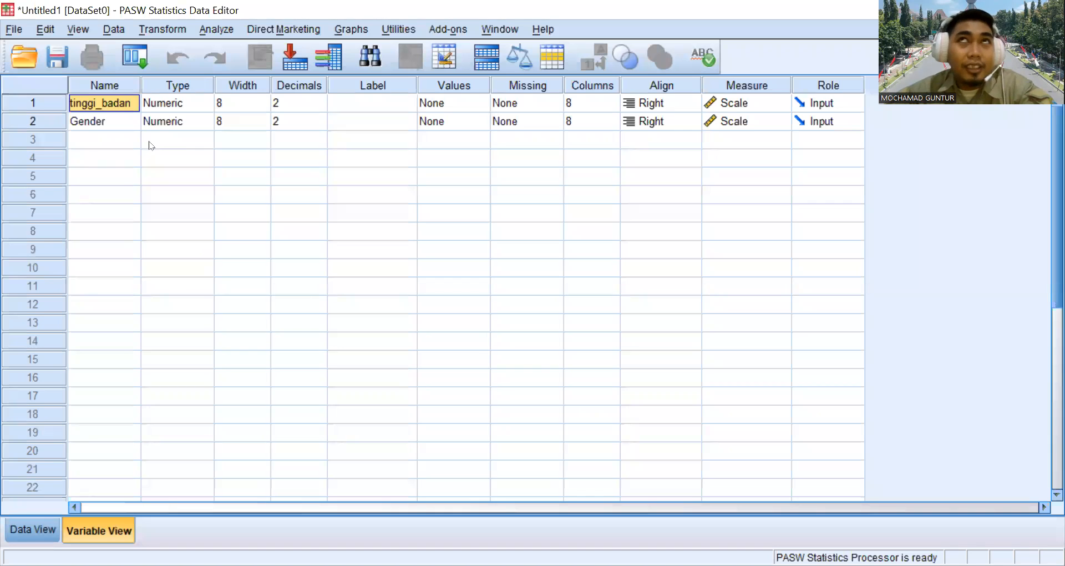
Set the measurement level of tinggi_badan to Ordinal and that of Gender to Nominal
click(751, 103)
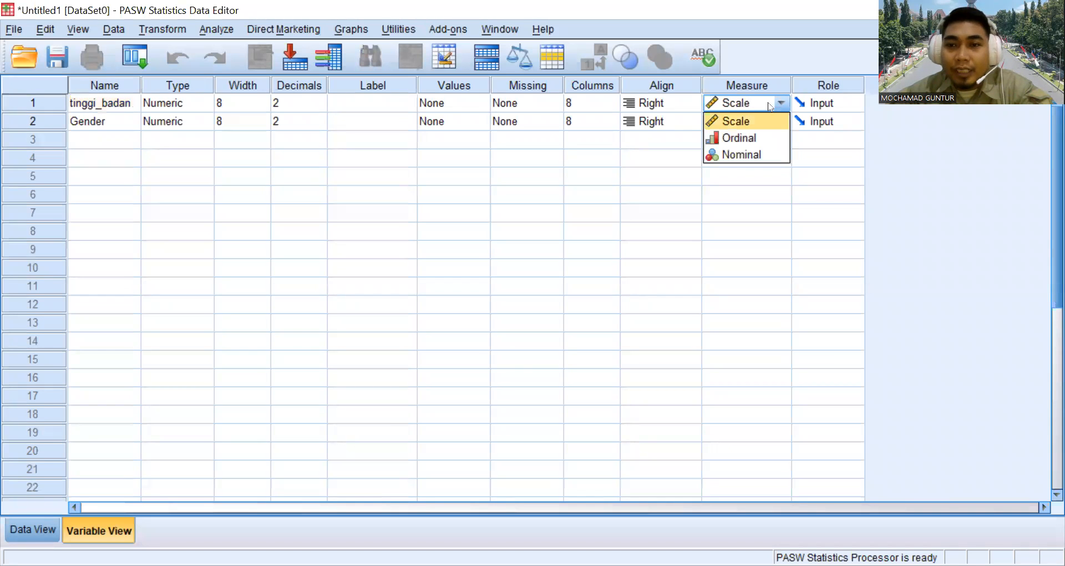
click(776, 139)
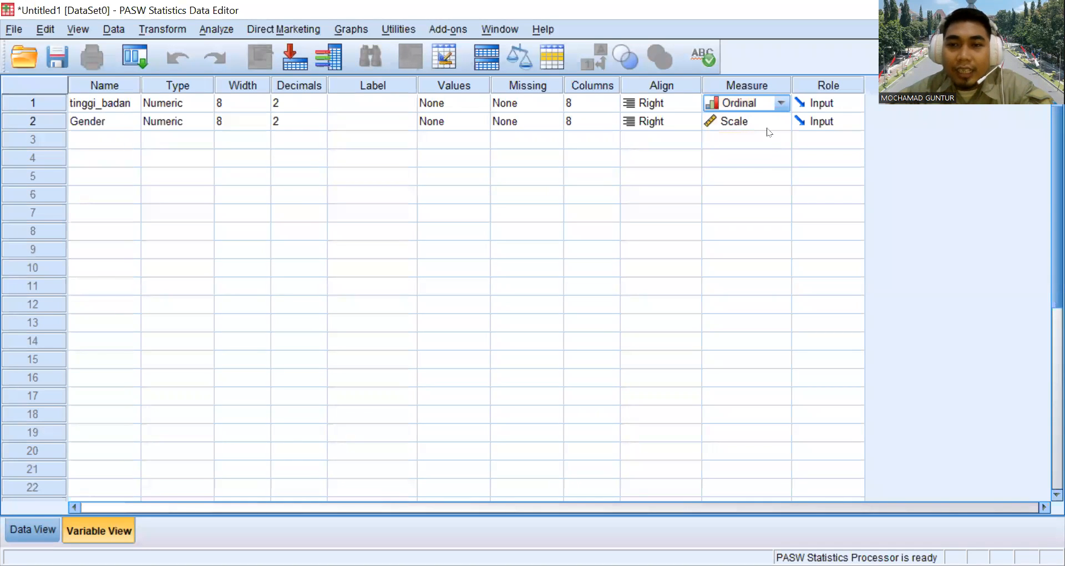
click(764, 122)
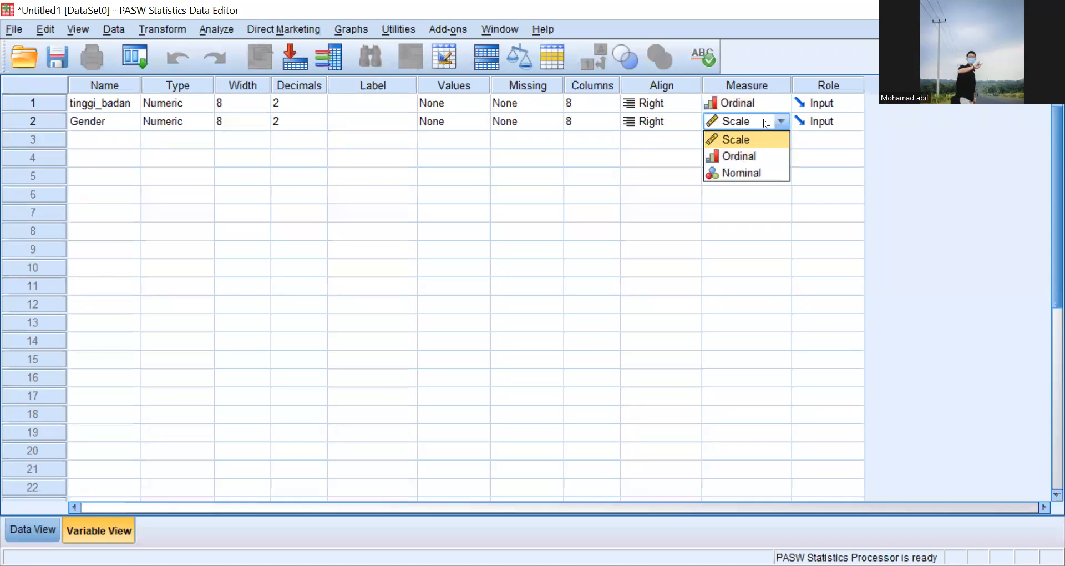
click(766, 171)
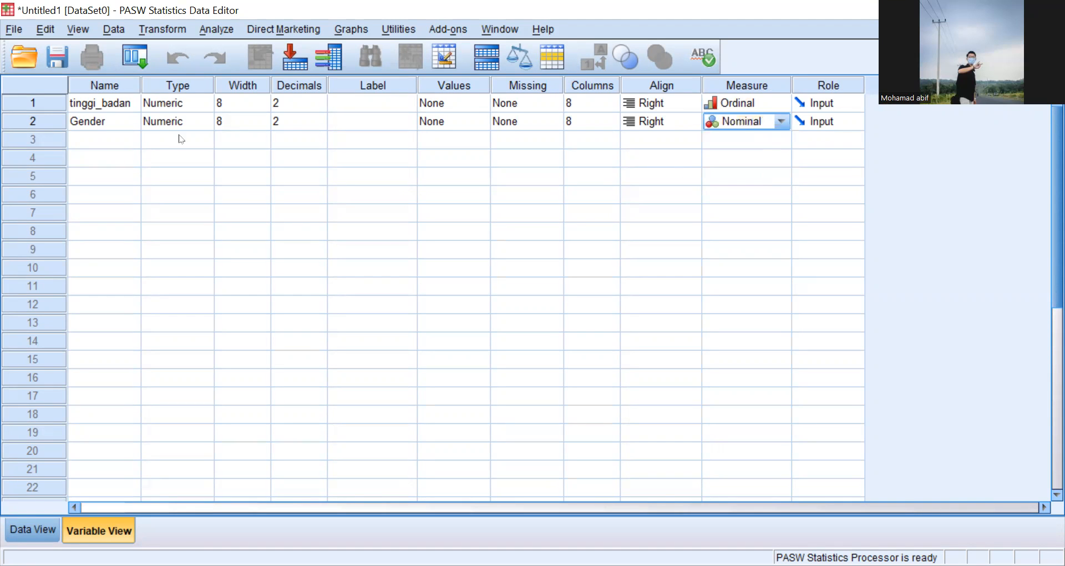
Enter "Tinggi Badan" as the label of the tinggi_badan variable
click(361, 106)
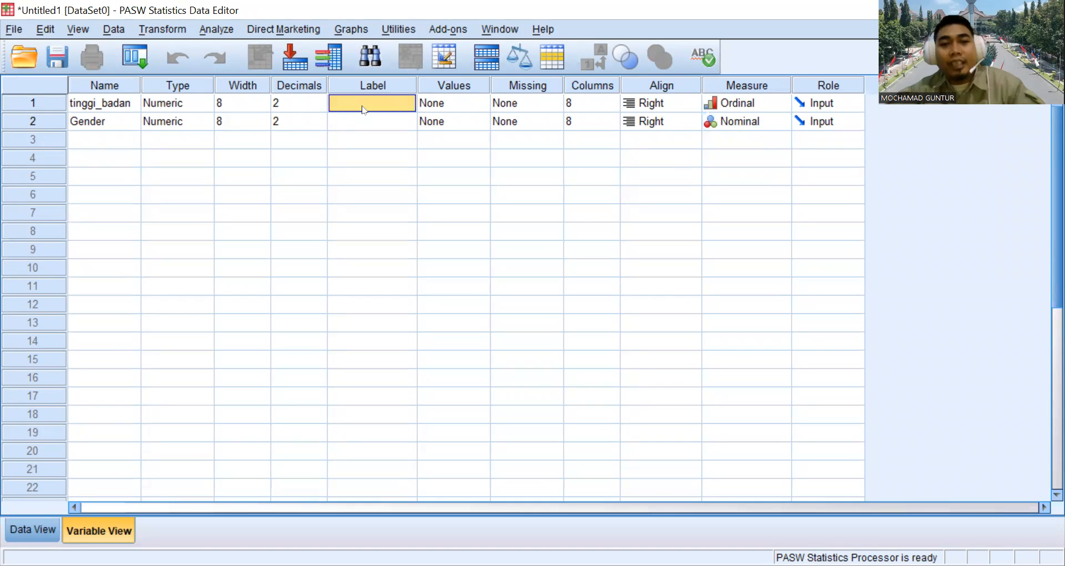
double_click(377, 103)
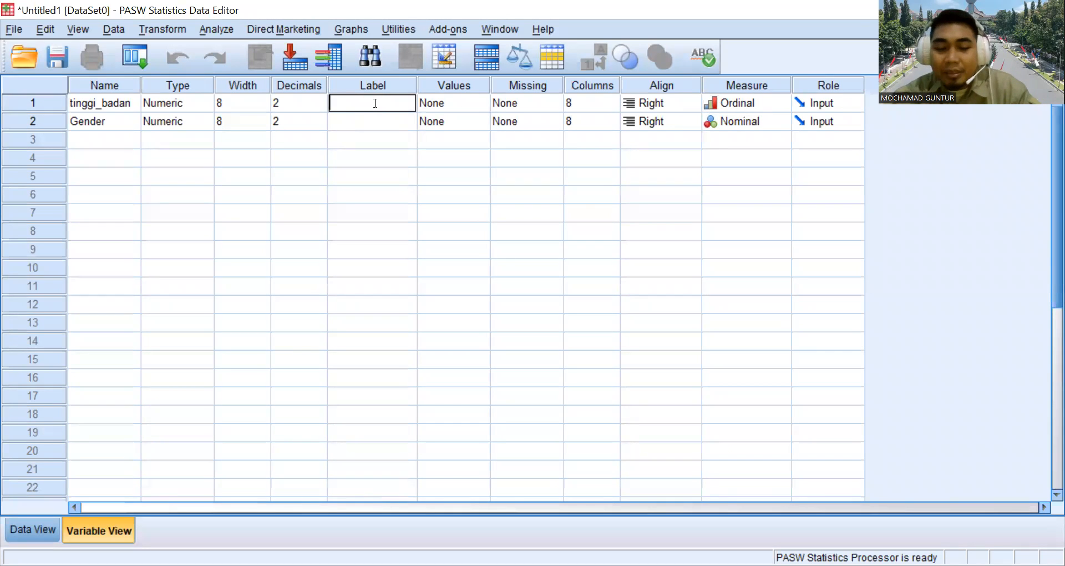
text(Tinggi )
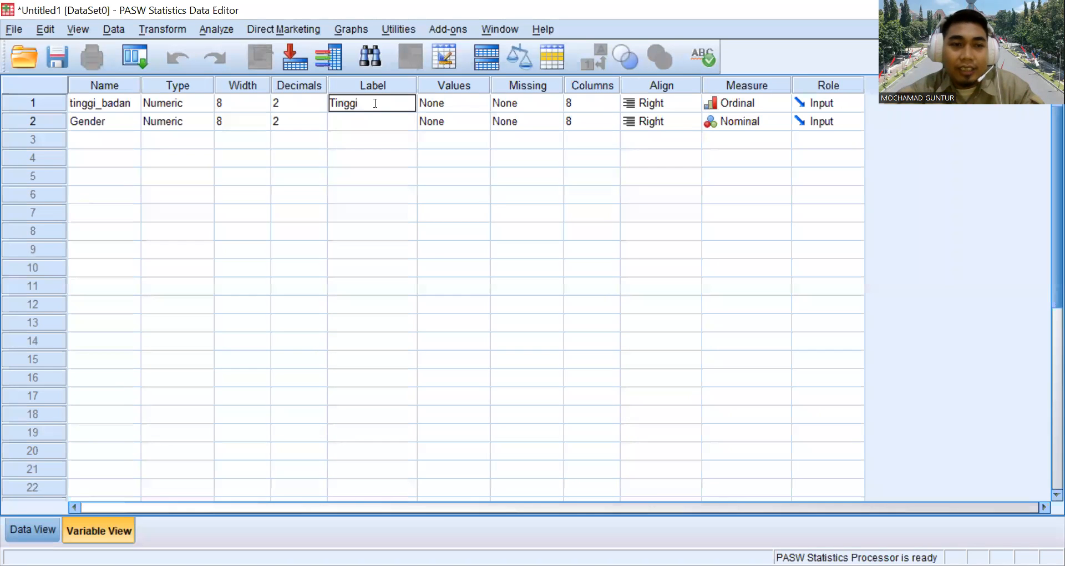
text(Badan)
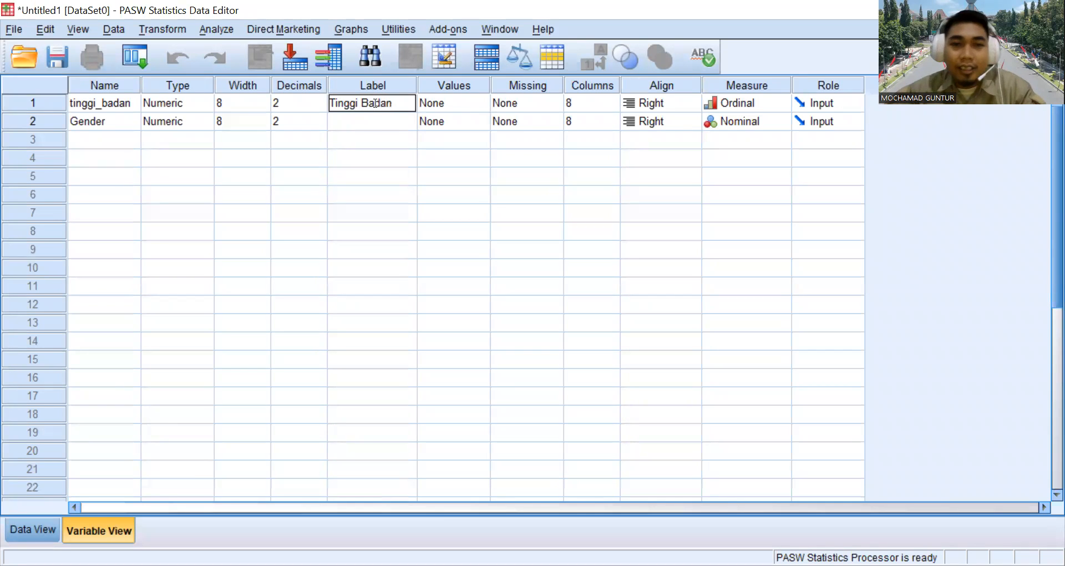
Enter "Gender" as the label of the Gender variable
click(361, 119)
text(Gender)
click(314, 102)
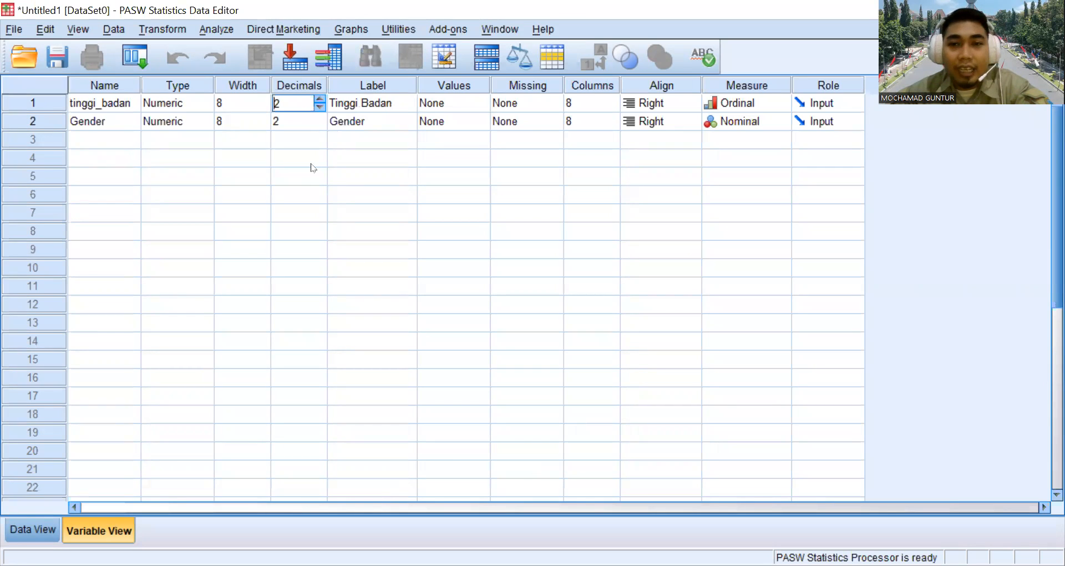
Set the alignment of both the tinggi_badan and Gender variables to Center
click(640, 107)
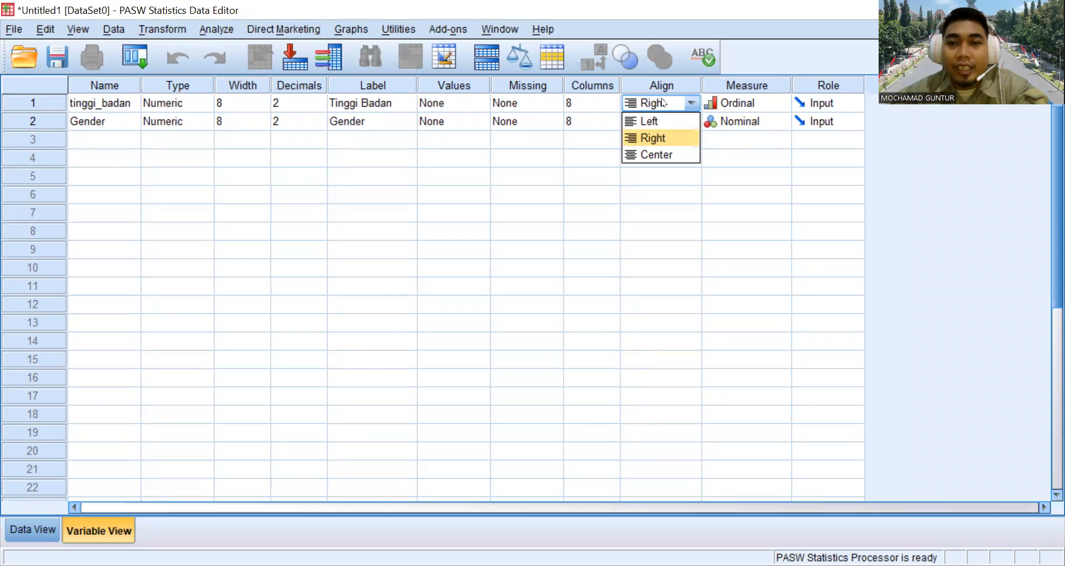
click(654, 153)
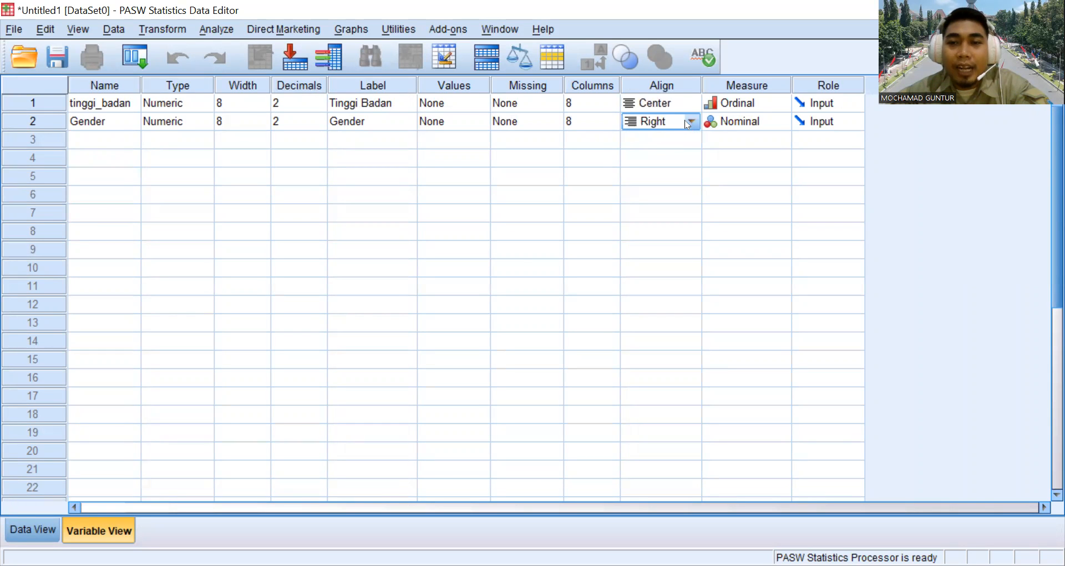
click(684, 120)
click(651, 173)
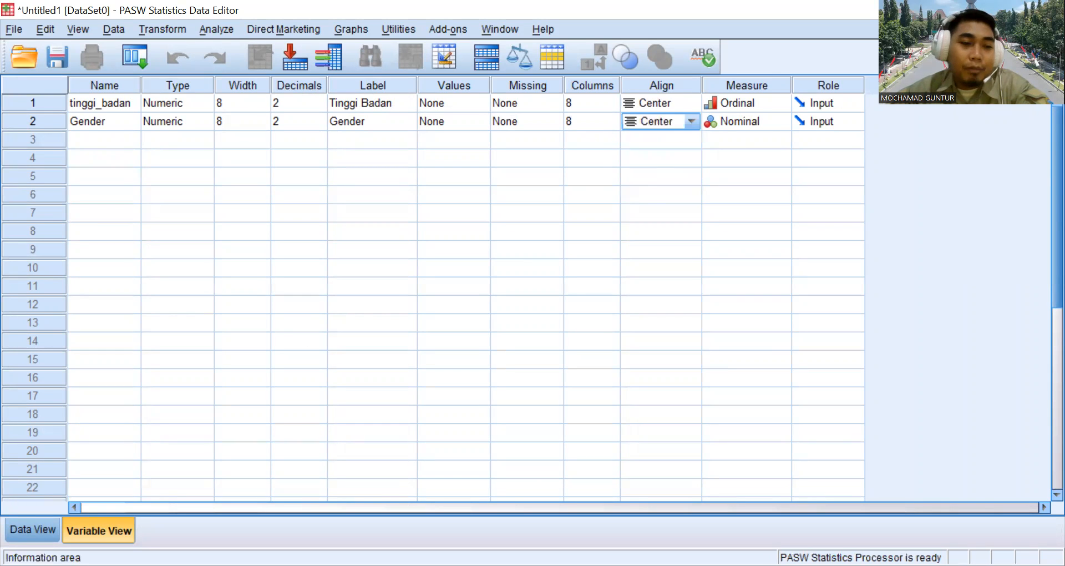
In Data View, enter the tinggi_badan values 170.2, 172.5 and 180.3 for cases 1 to 3
click(34, 529)
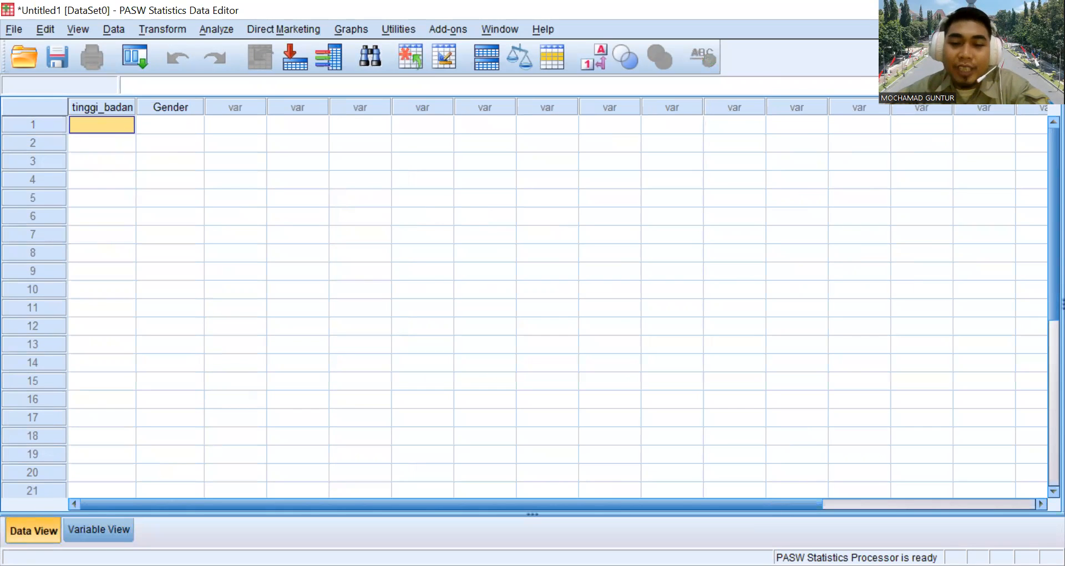
key(alt+Tab)
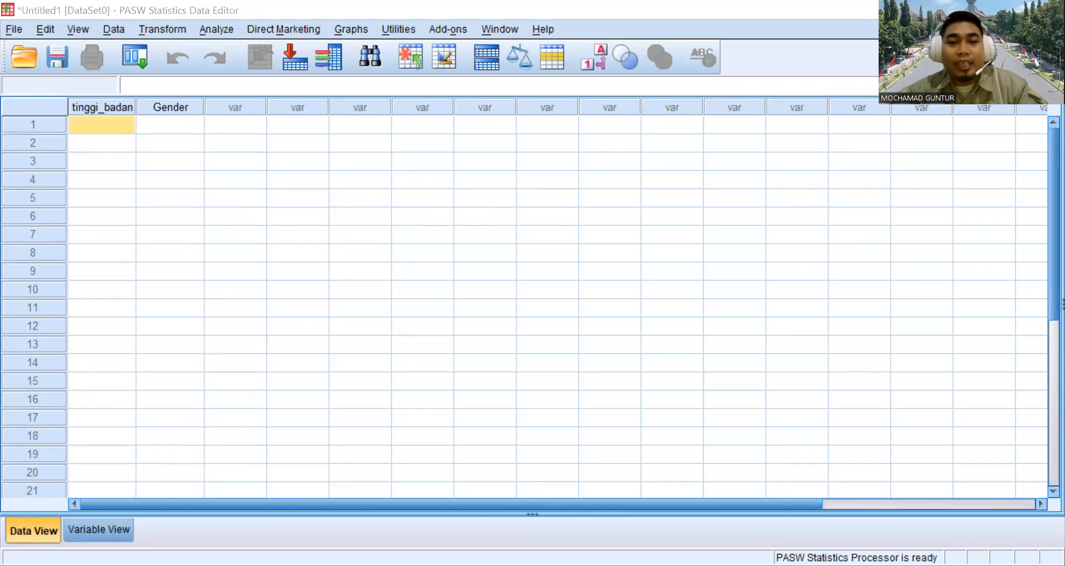
key(alt+Tab)
text(170)
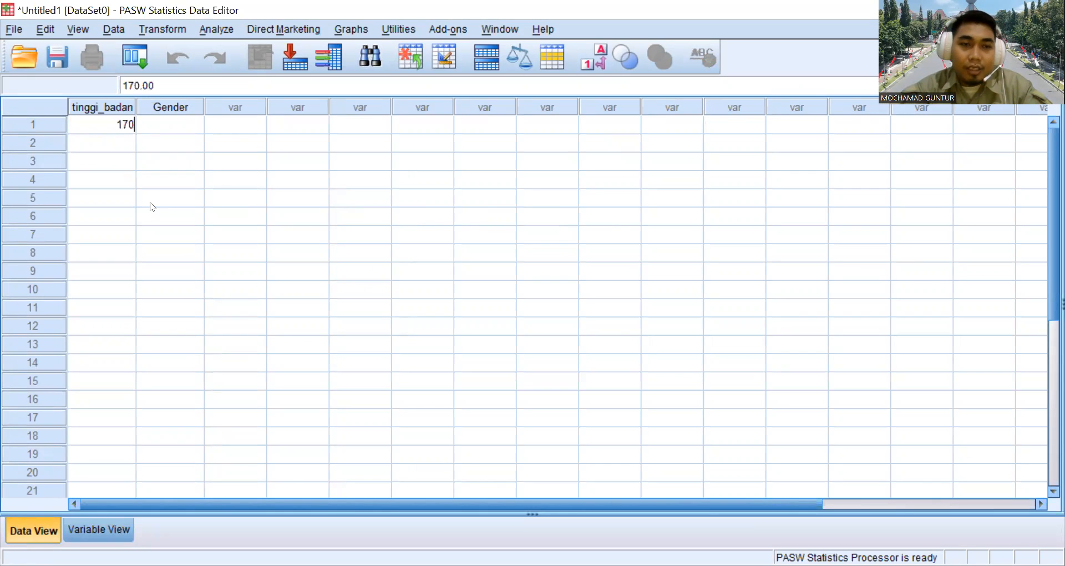
text(.2)
key(Return)
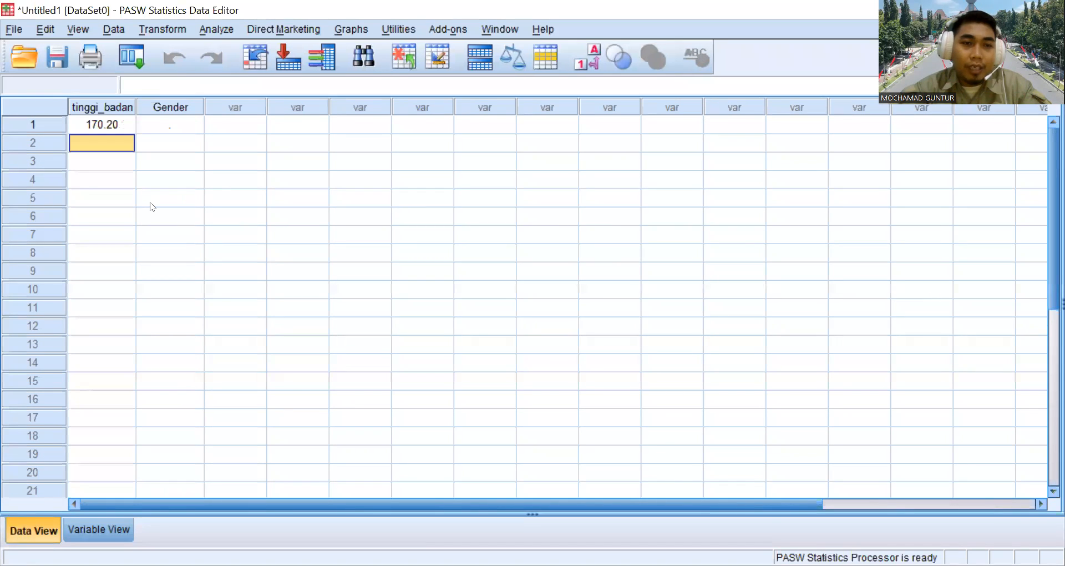
click(122, 144)
text(172.5)
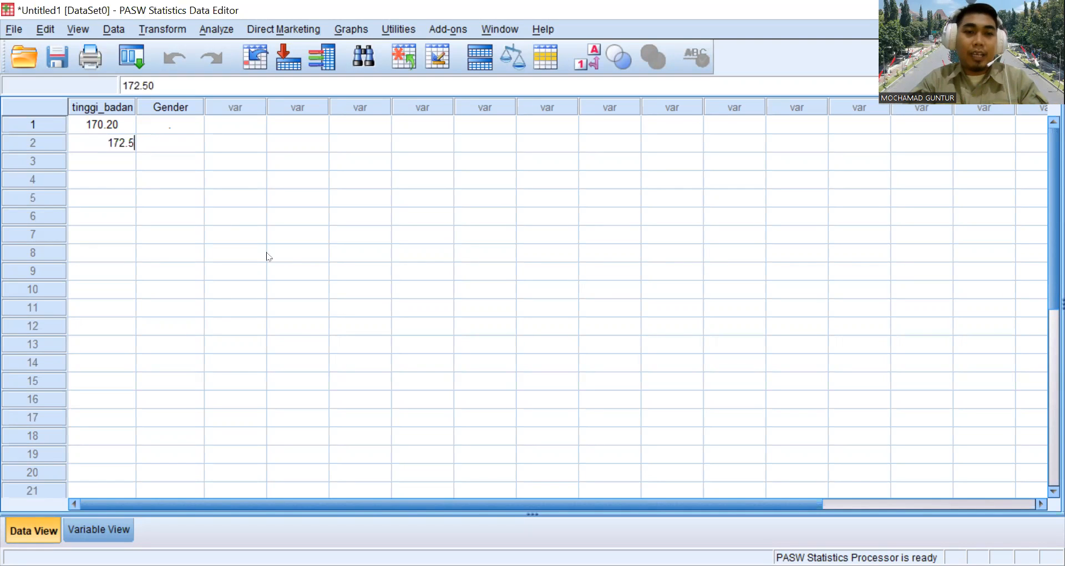
key(Return)
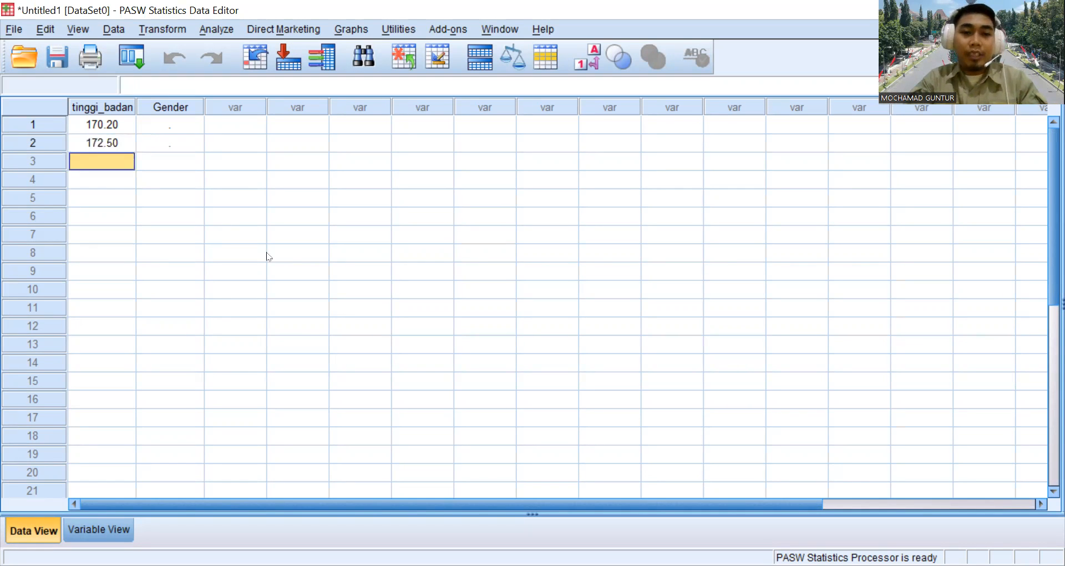
text(180.3)
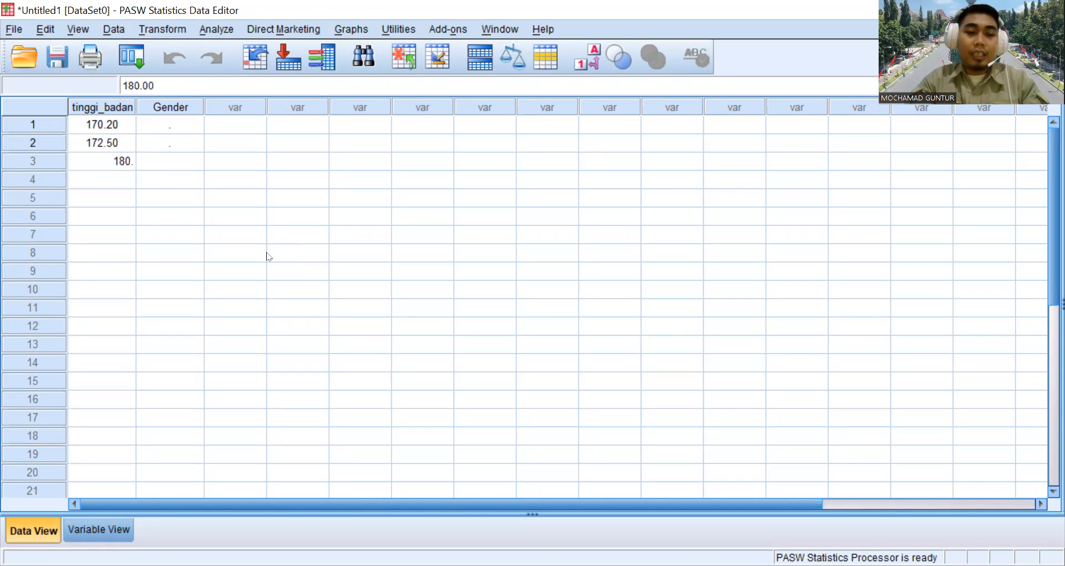
key(Return)
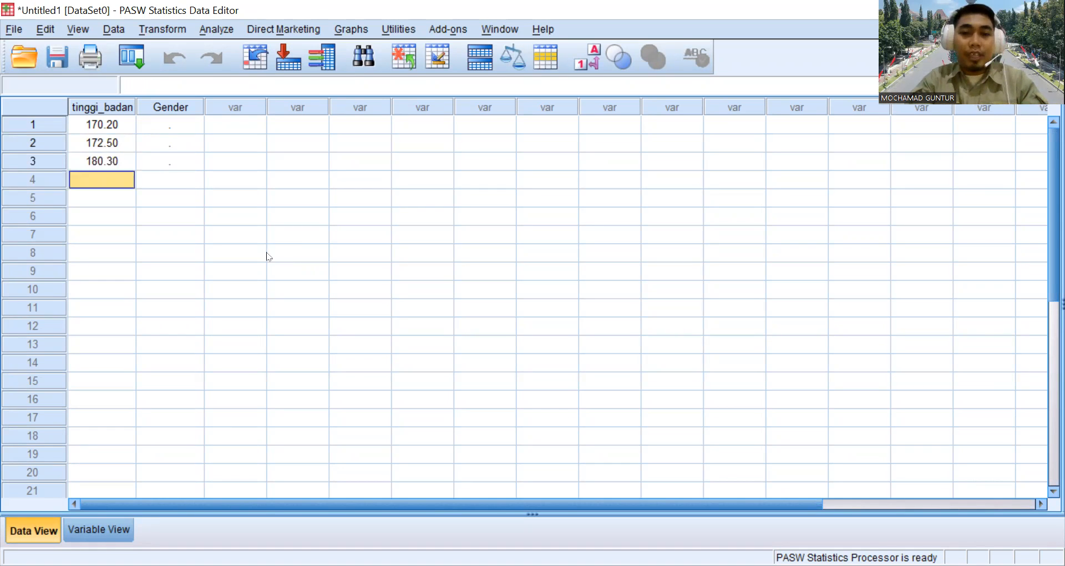
Enter 172.5 as the tinggi_badan value of case 4
text(172.)
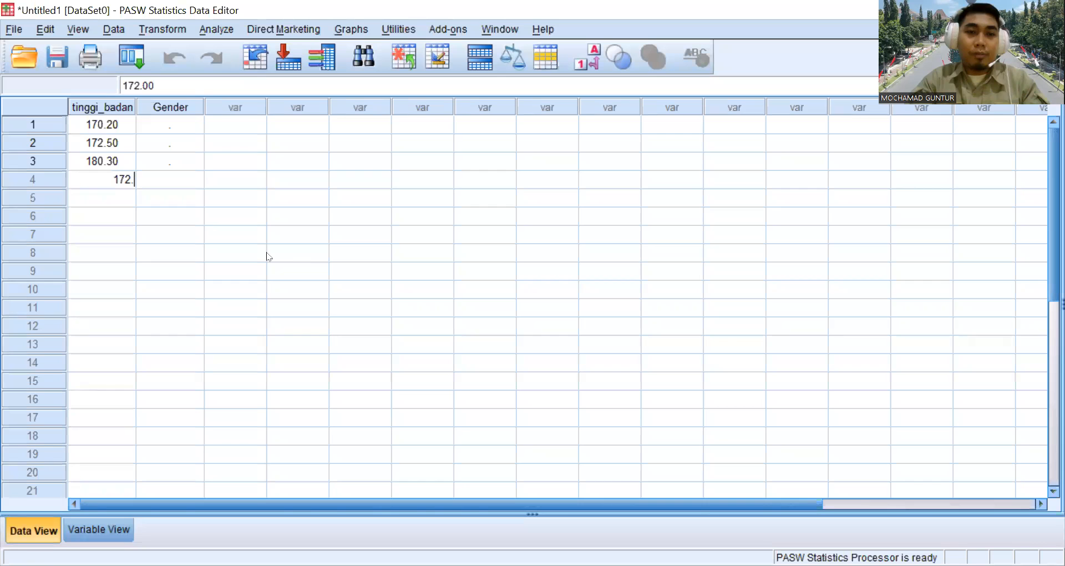
key(Return)
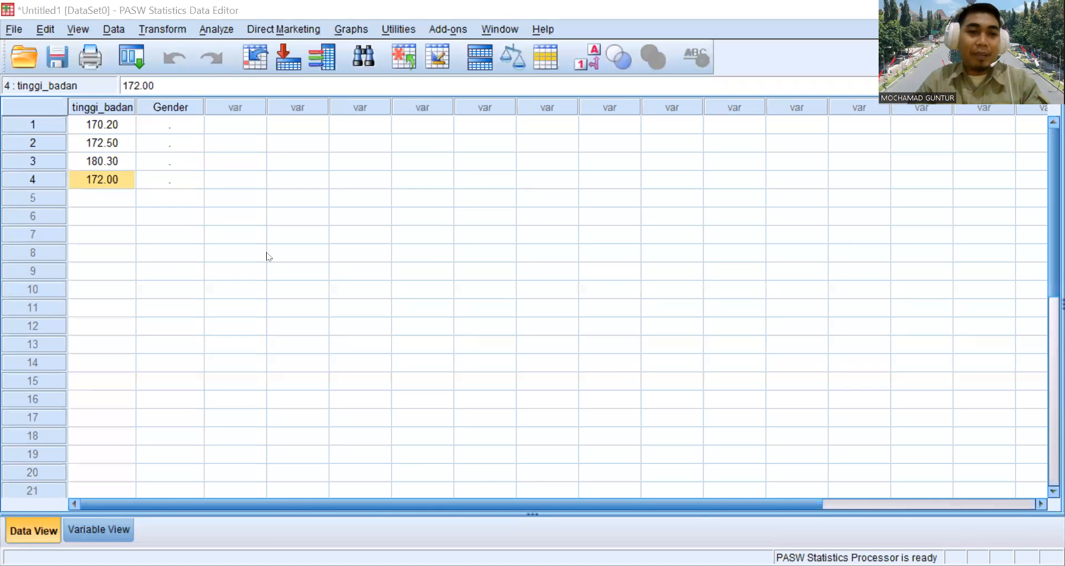
double_click(112, 179)
drag(119, 179, 129, 178)
click(124, 178)
text(5)
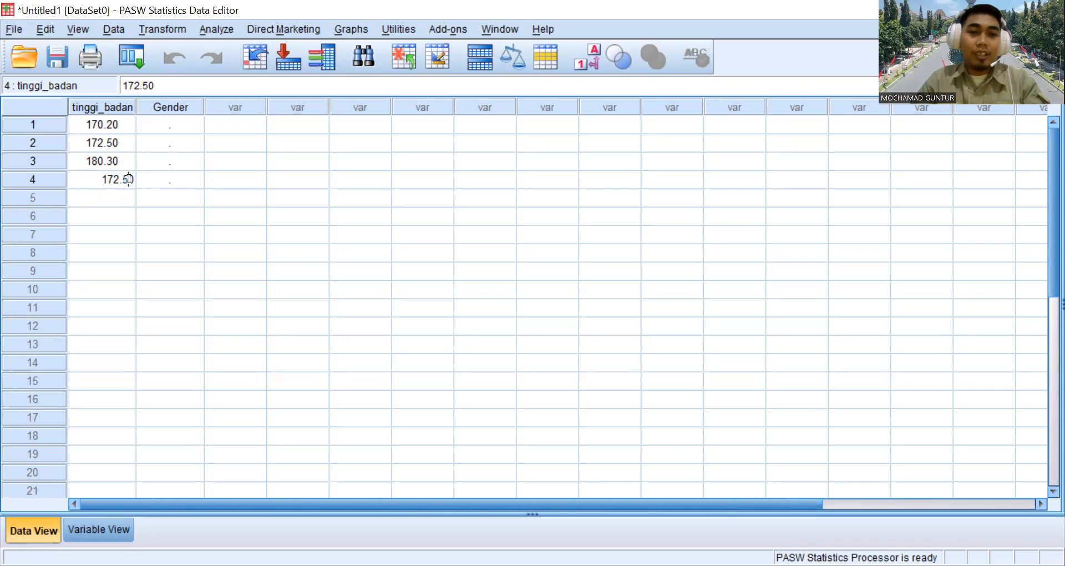
Enter the tinggi_badan values 159.6, 168.5 and 168.5 for cases 5 to 7
click(125, 198)
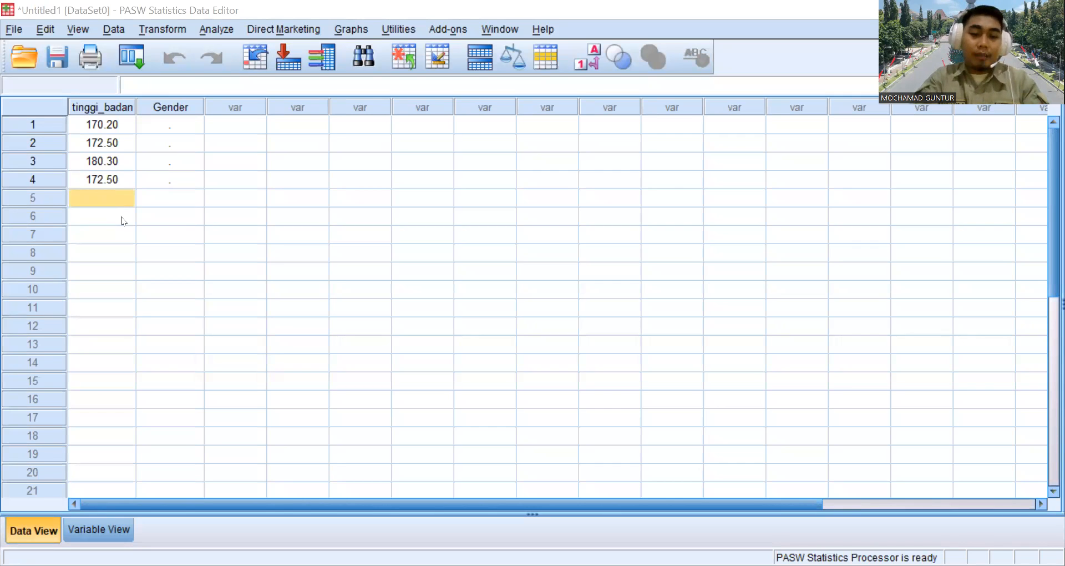
text(159.6)
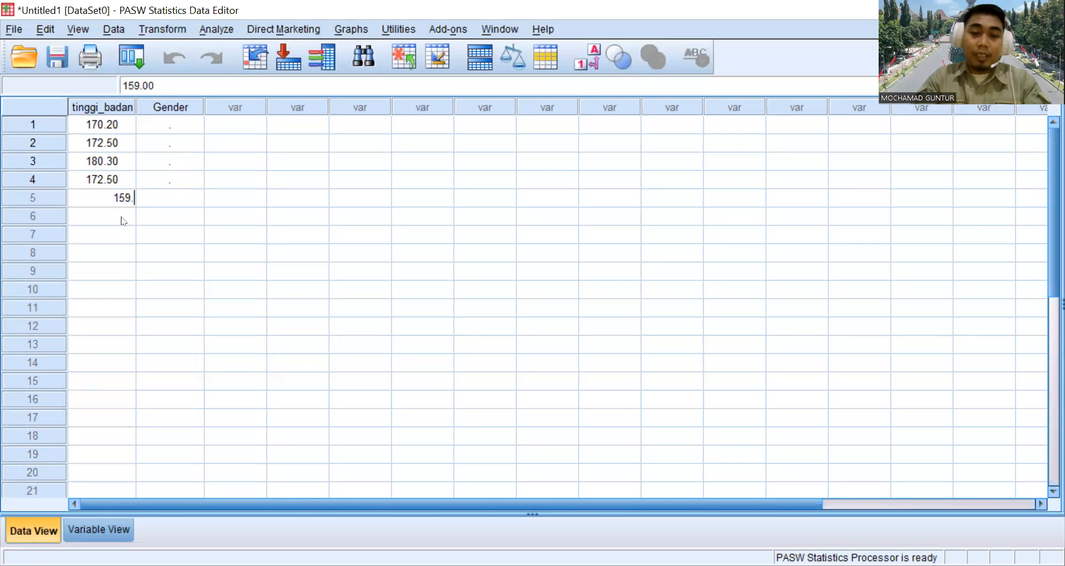
click(123, 220)
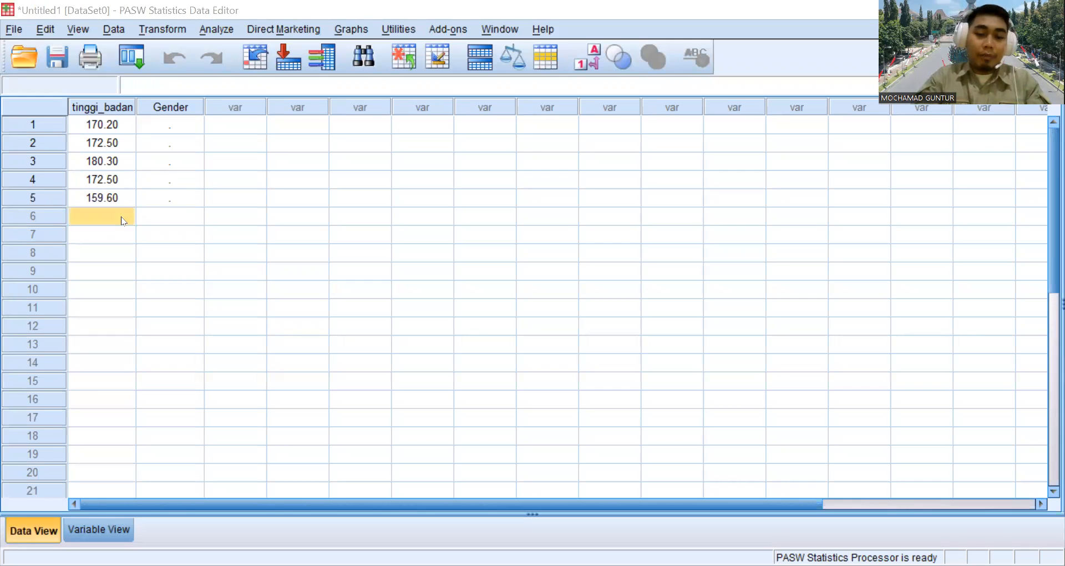
click(124, 220)
text(168.5)
key(Return)
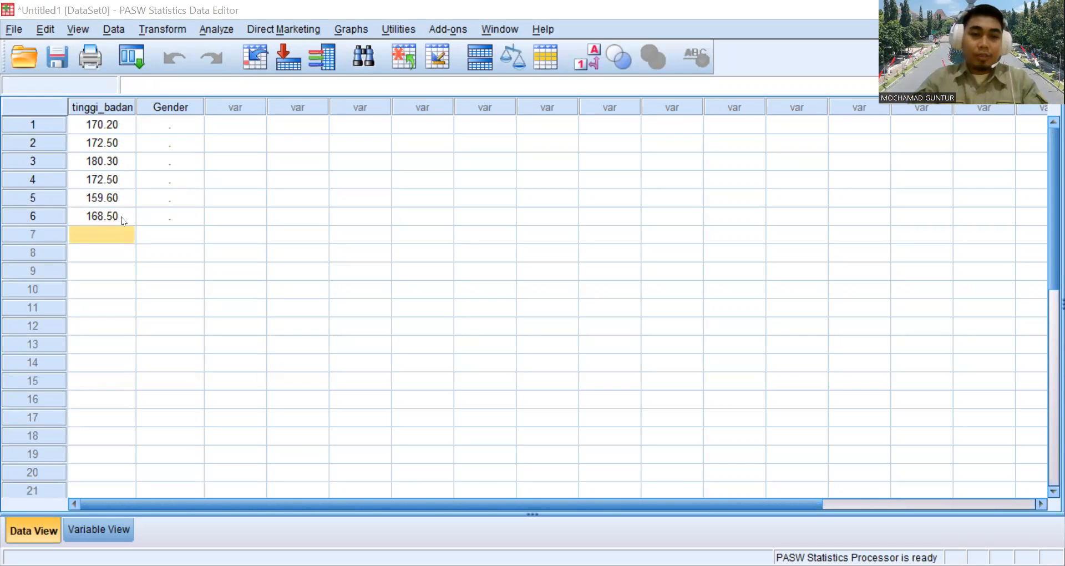
text(168.5)
key(Return)
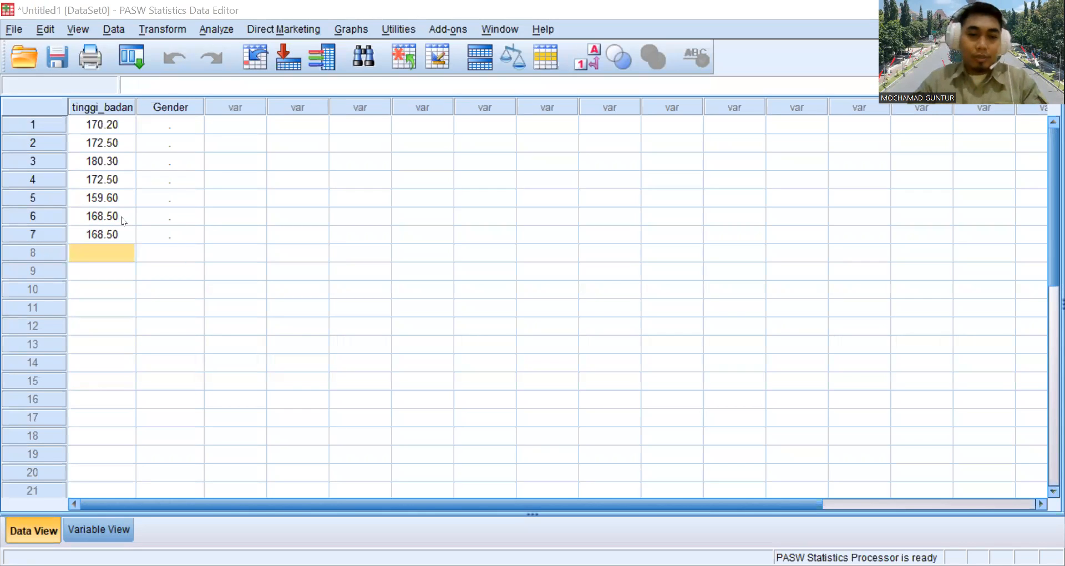
Enter the tinggi_badan values 172.5 and 159.5 for cases 8 and 9
text(172.5)
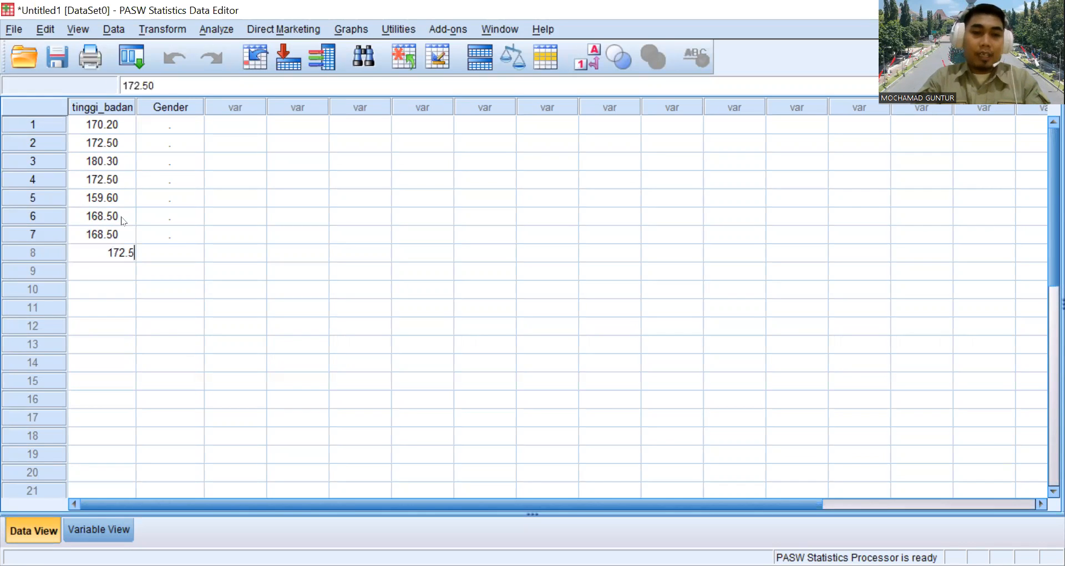
key(Return)
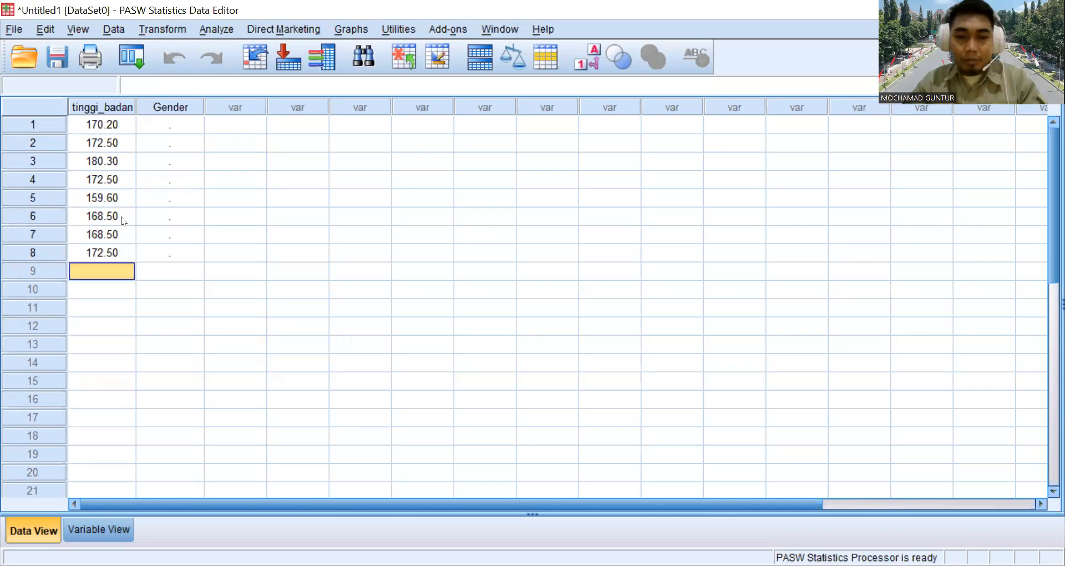
text(15)
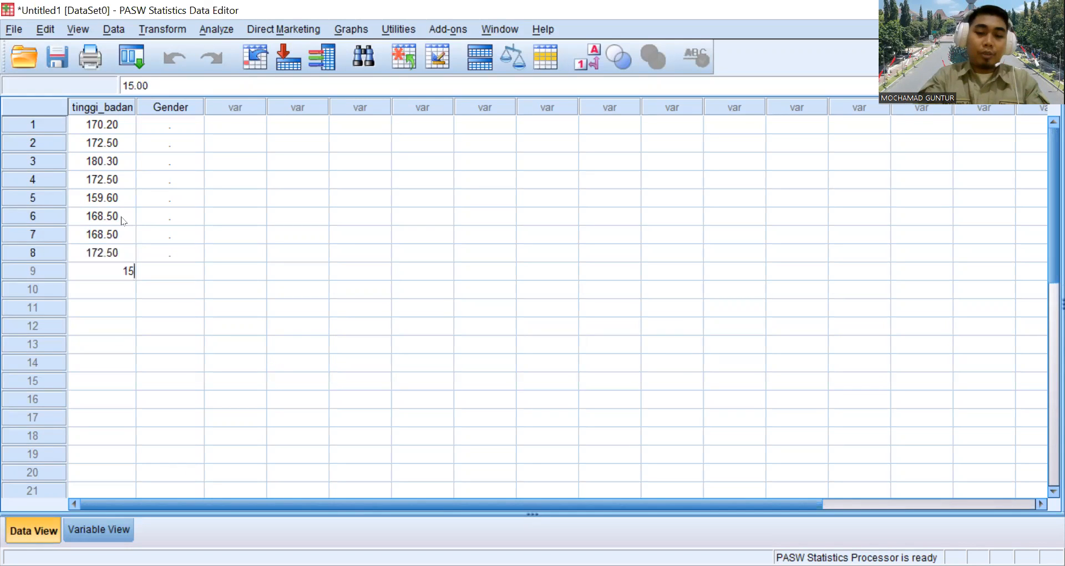
text(9.5)
key(Return)
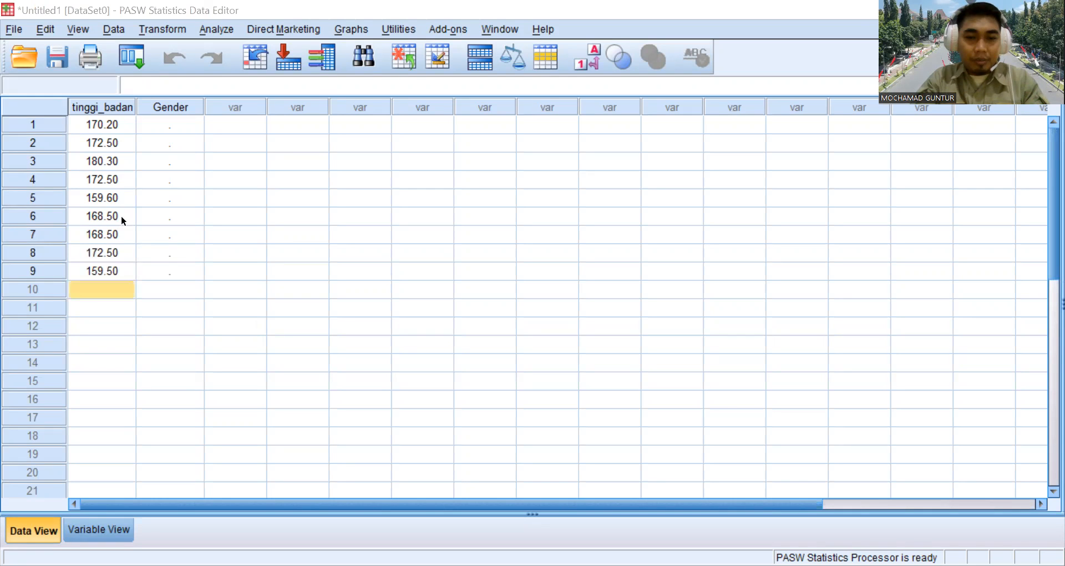
Enter 174.5 as the tinggi_badan value of case 10
text(1)
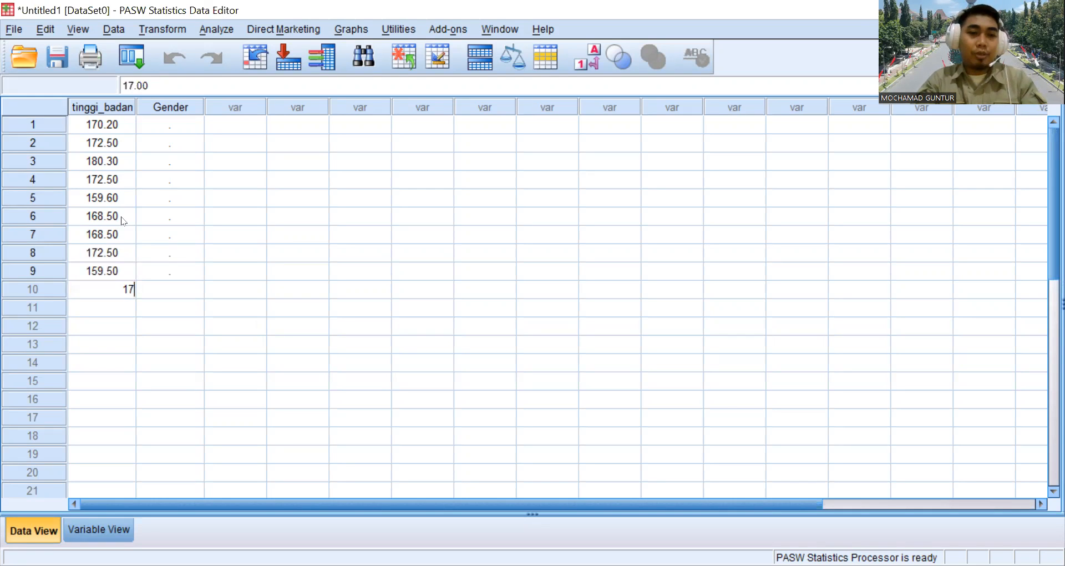
text(4.5)
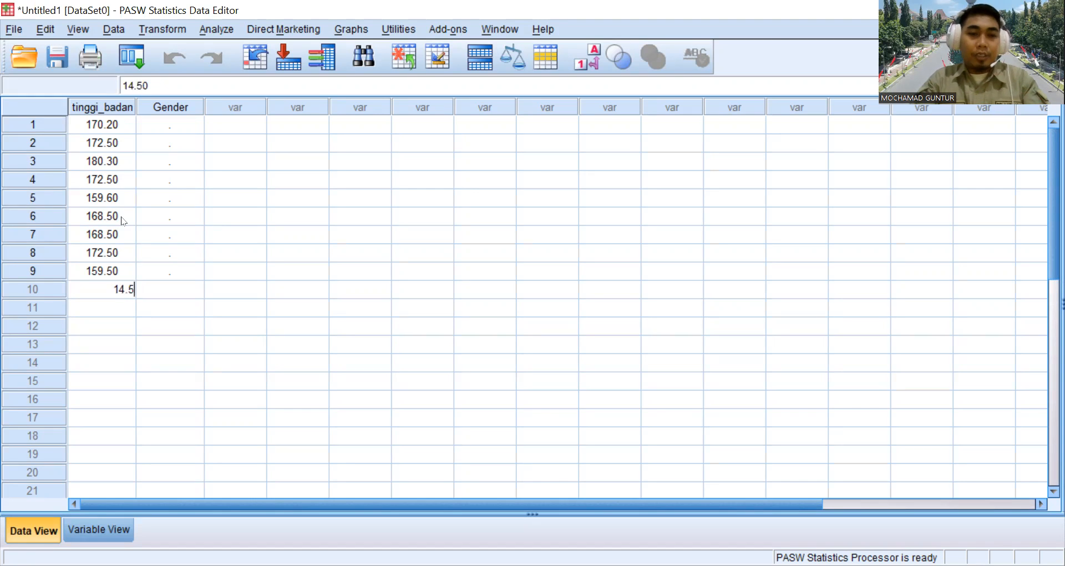
key(Return)
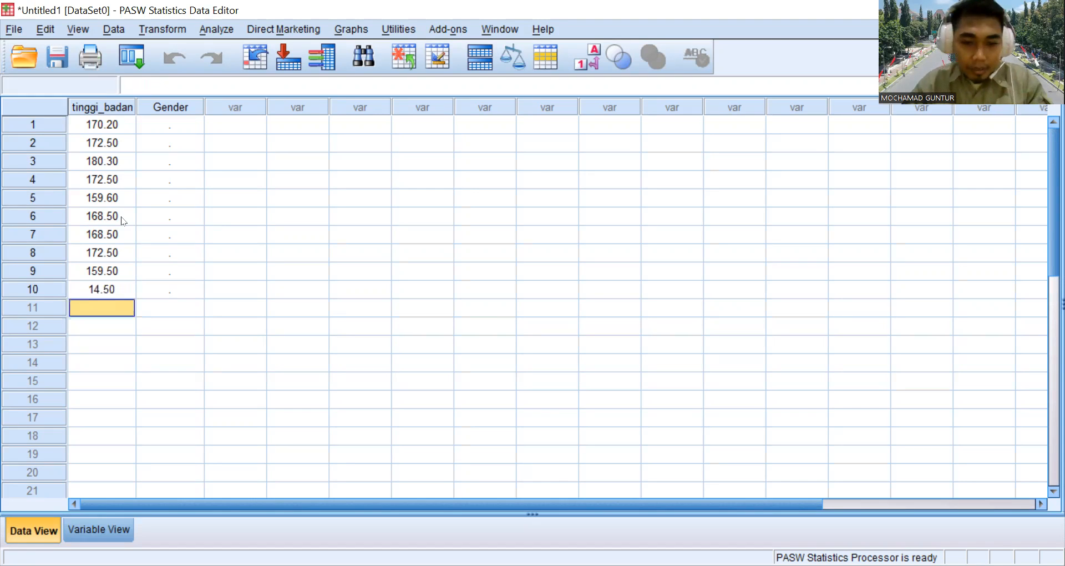
click(111, 289)
text(174.5)
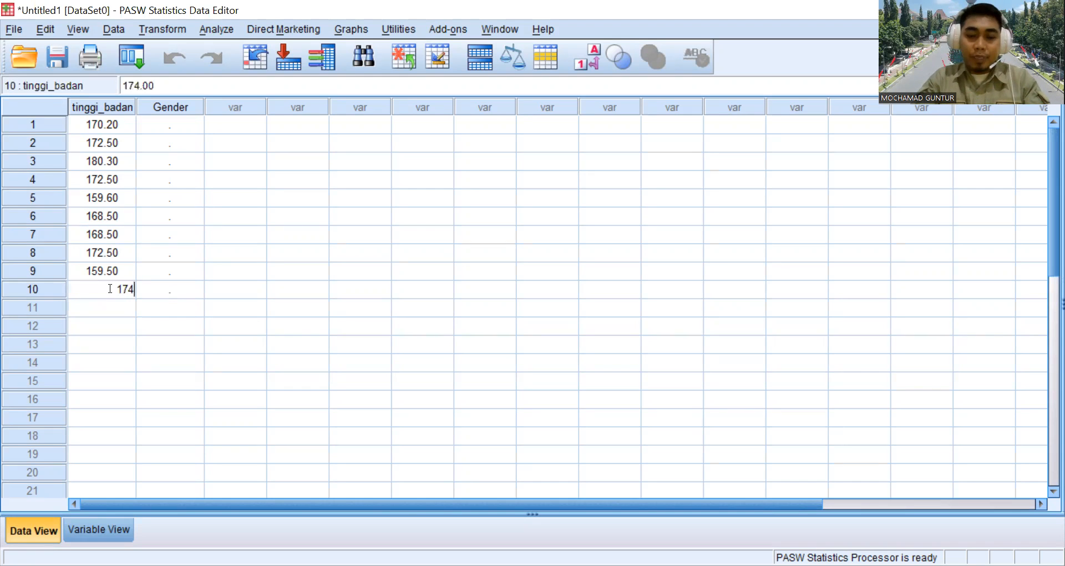
key(Return)
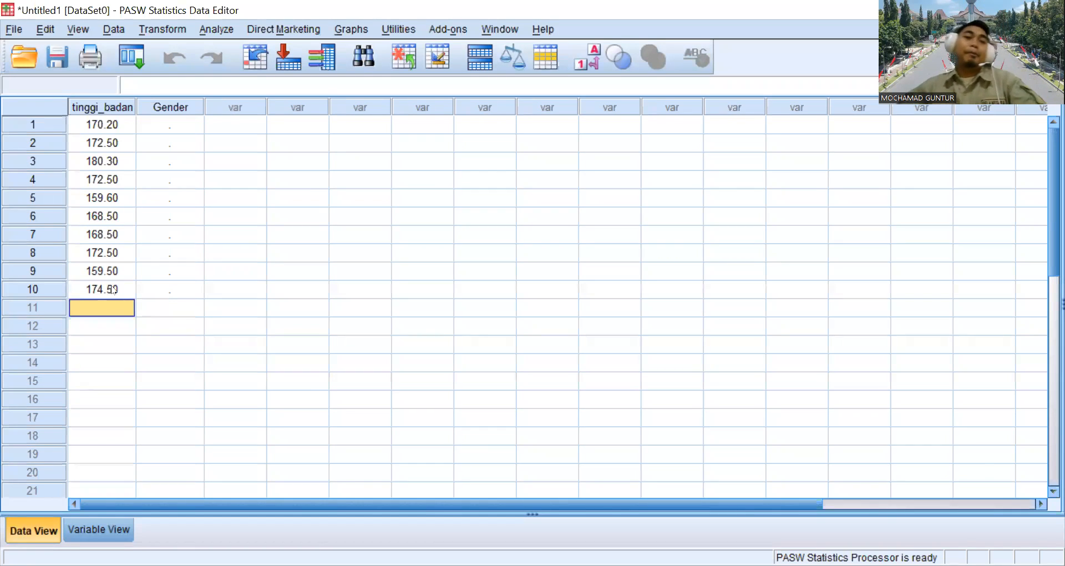
Try to enter the text "Pria" as the Gender value of case 1
click(167, 124)
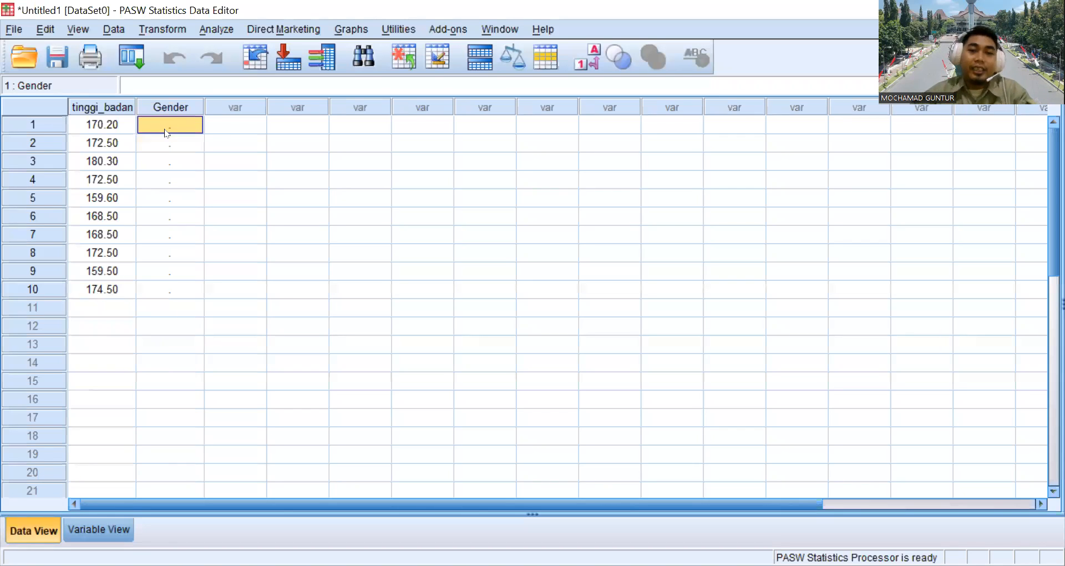
text(Lak)
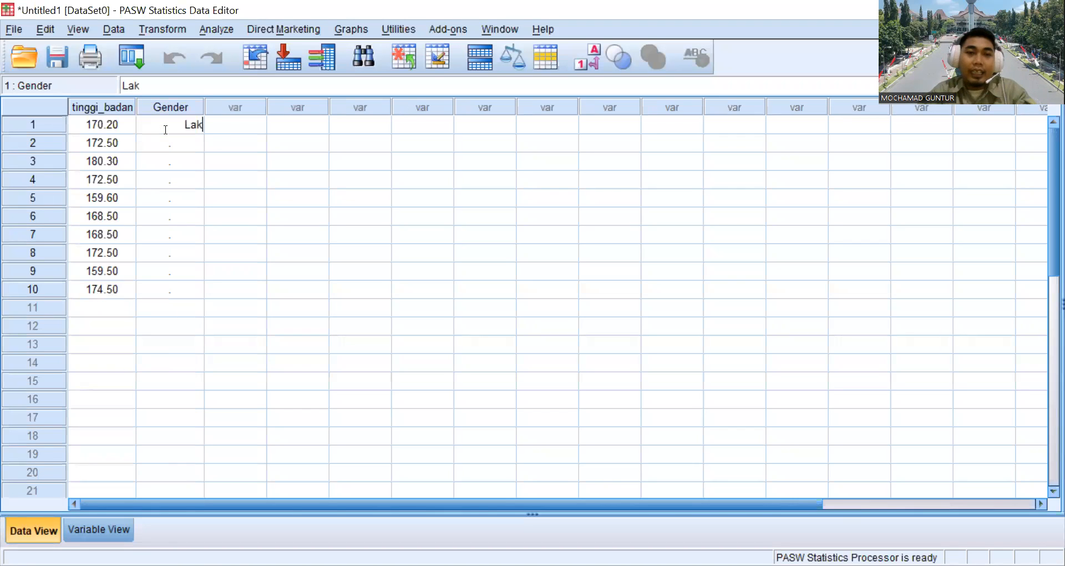
key(BackSpace)
key(BackSpace)
key(BackSpace)
text(Pria)
key(Return)
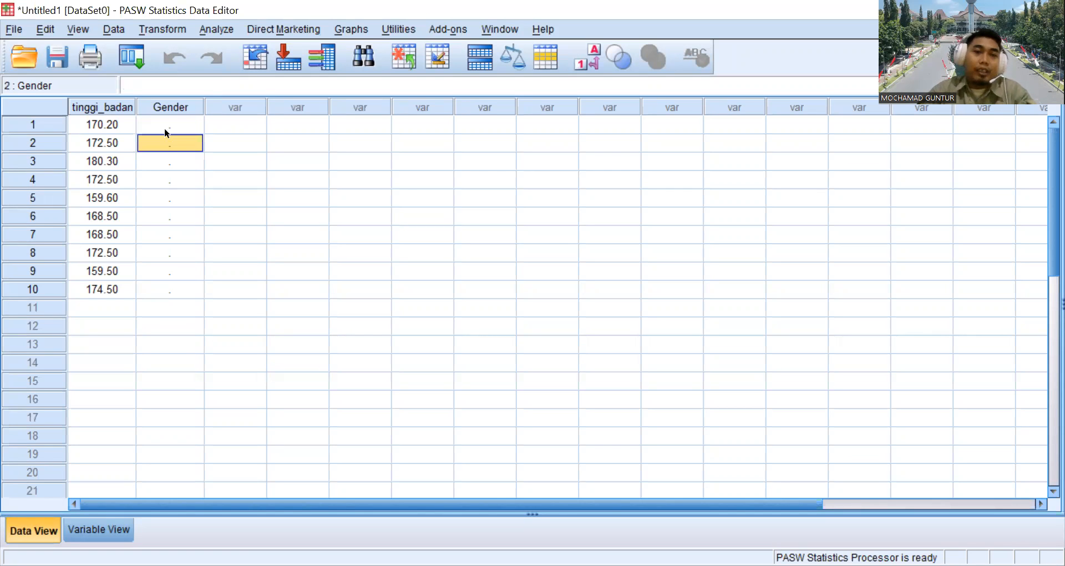
click(165, 129)
text(P)
key(BackSpace)
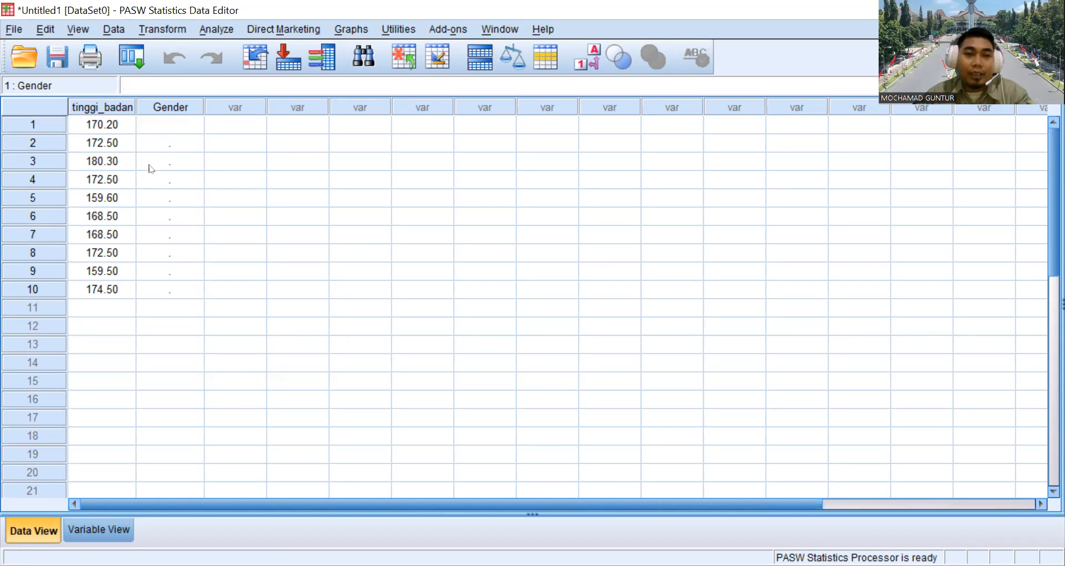
click(151, 167)
click(181, 111)
Enter the code 1 as the Gender value of cases 1 to 3
click(175, 127)
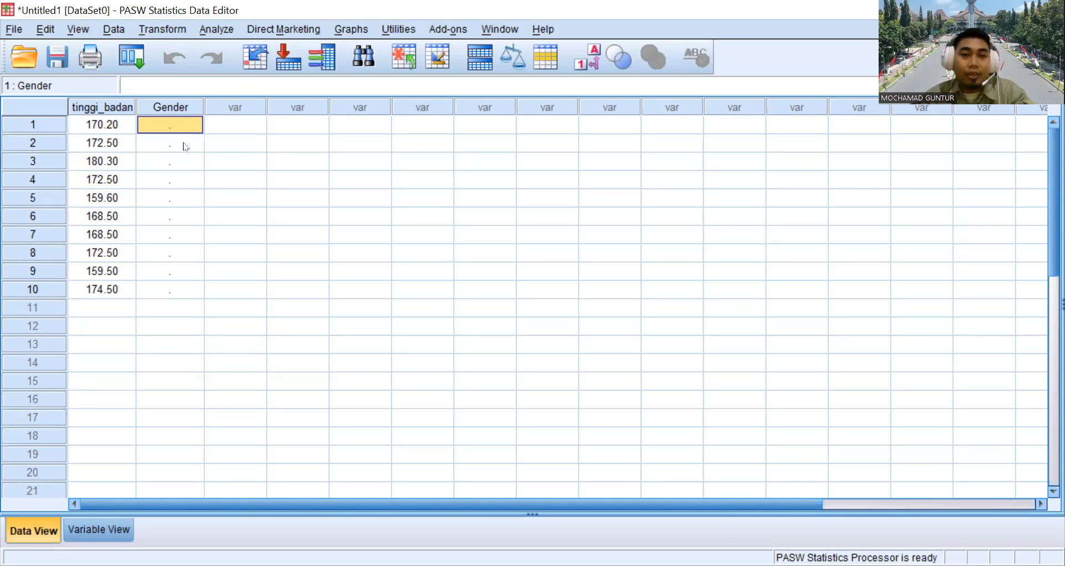
text(1)
key(Return)
text(1)
key(Return)
text(1)
click(181, 180)
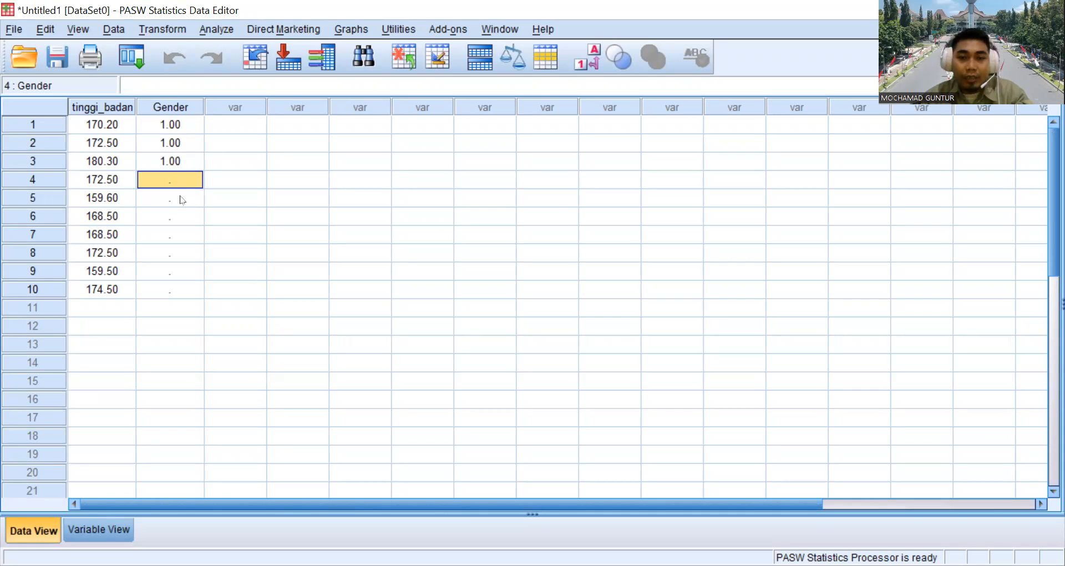
Enter the Gender code 1 for case 4 and the code 2 for cases 5 and 6
text(1)
key(Return)
text(2)
key(Return)
text(2)
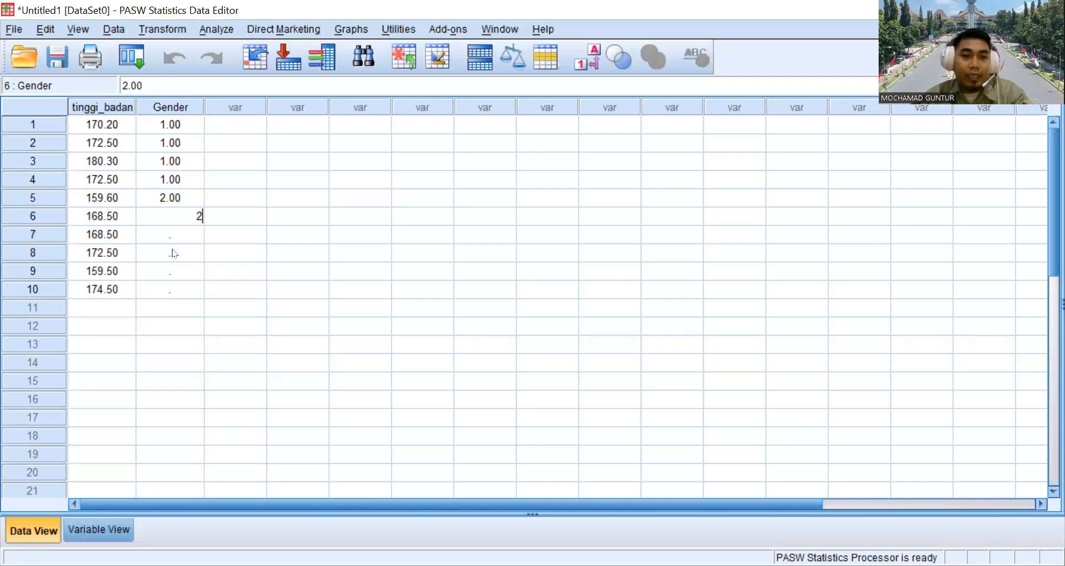
key(Return)
Enter the Gender code 1 for cases 7 to 9 and the code 2 for case 10
text(1)
key(Return)
text(1)
key(Return)
text(1)
key(Return)
text(2)
key(Return)
drag(182, 126, 164, 301)
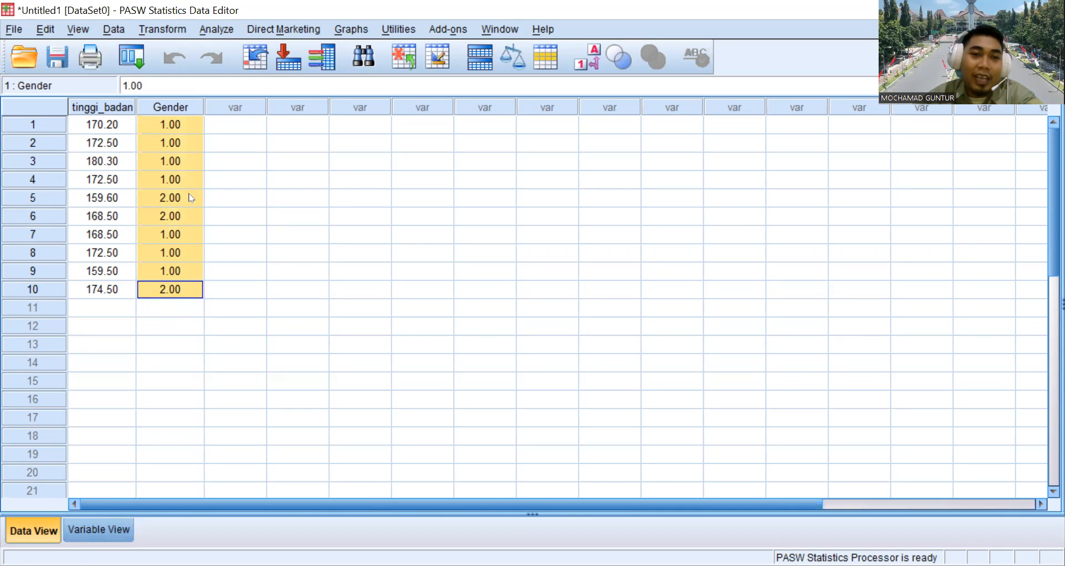
Set the number of decimals of the Gender variable to 0 and return to the data
click(112, 530)
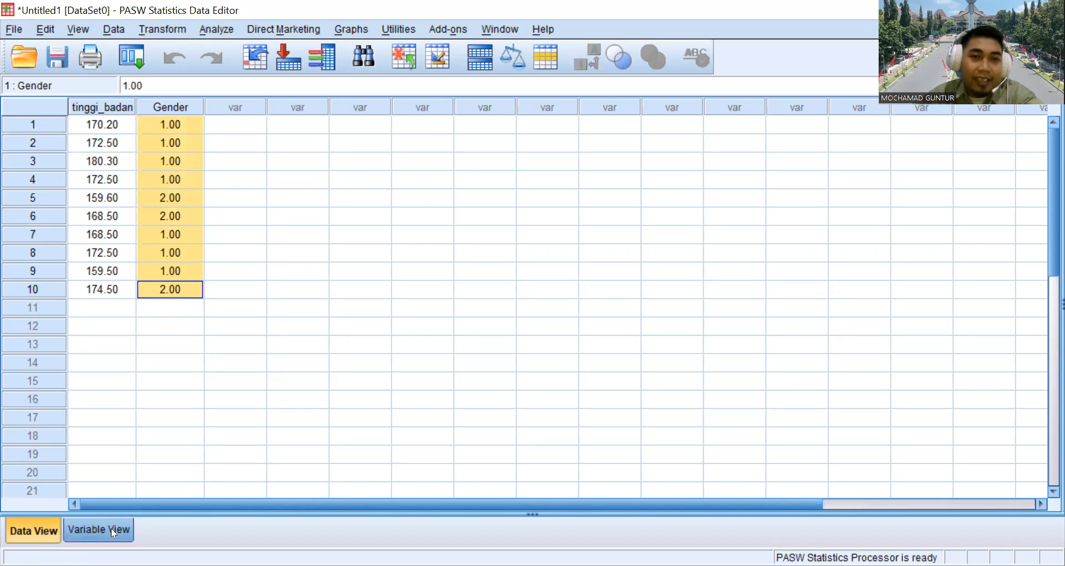
click(286, 118)
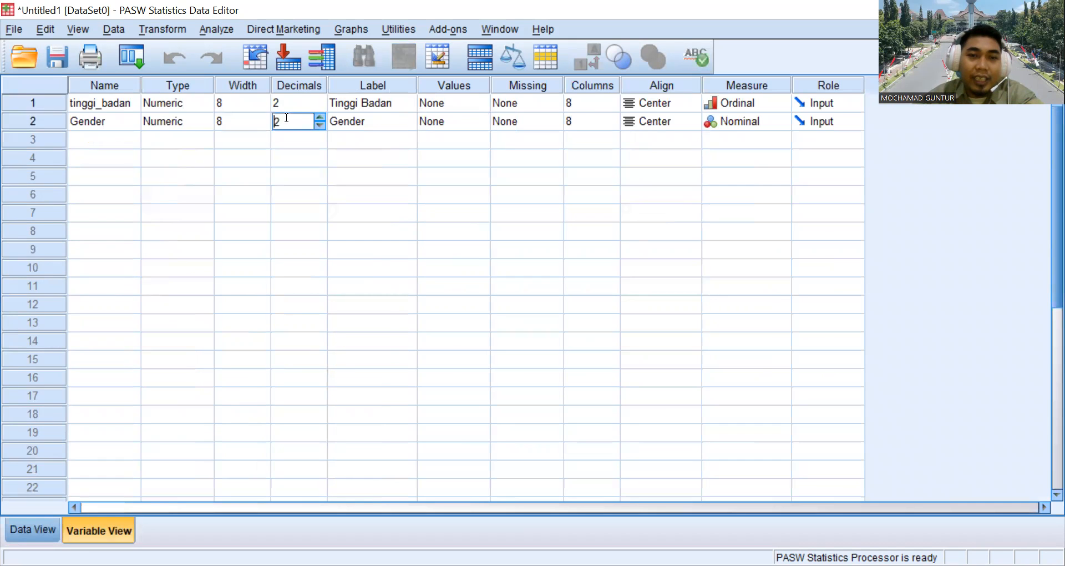
click(319, 125)
click(320, 126)
click(38, 534)
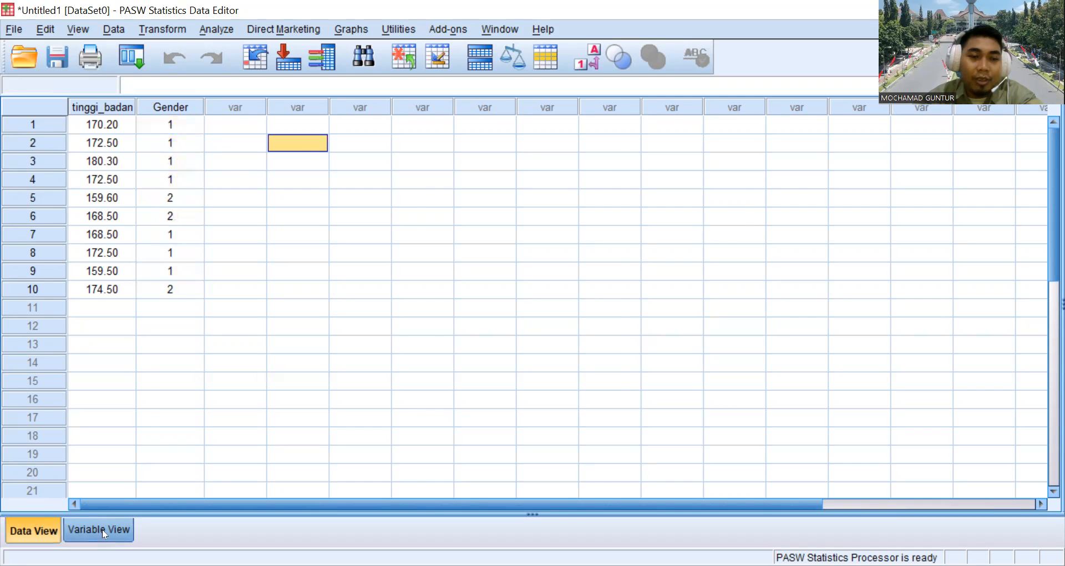
Set the number of decimals of the tinggi_badan variable to 1 and check the data values
click(102, 529)
click(314, 103)
click(319, 106)
click(43, 529)
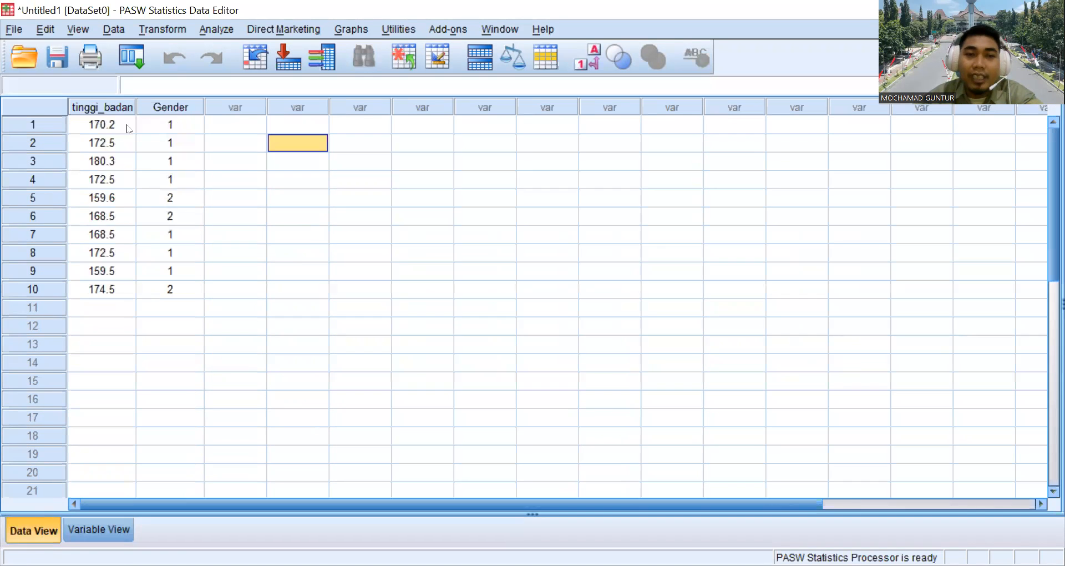
click(167, 123)
drag(105, 125, 192, 293)
click(233, 344)
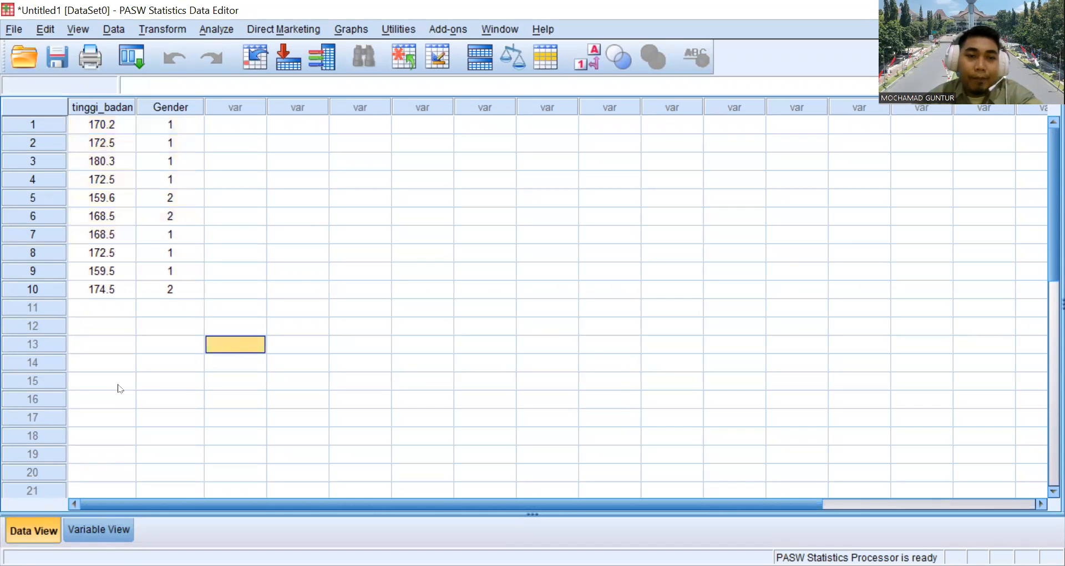
click(113, 524)
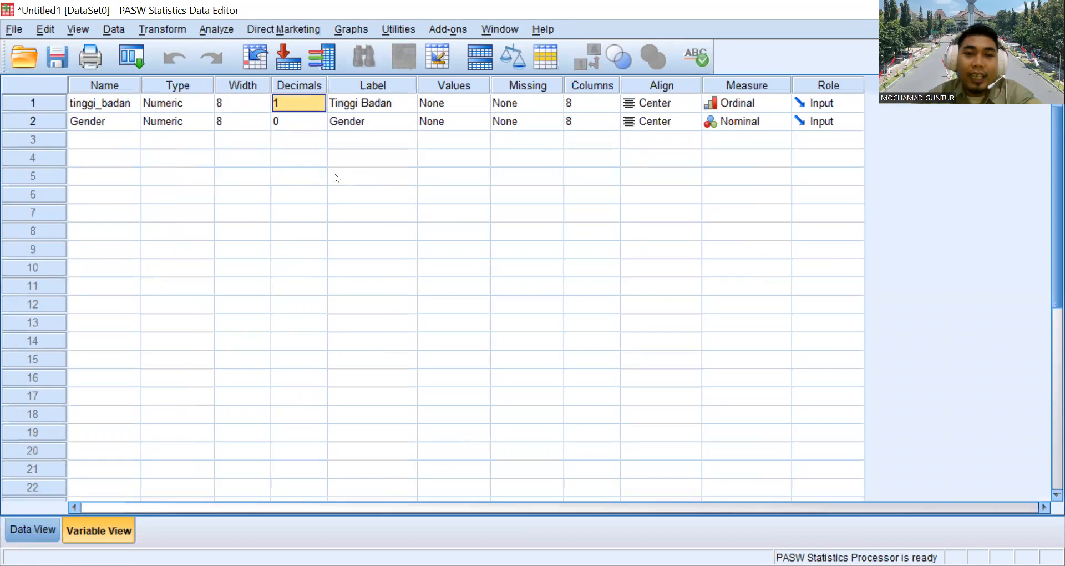
click(442, 122)
click(480, 121)
text(1)
click(433, 244)
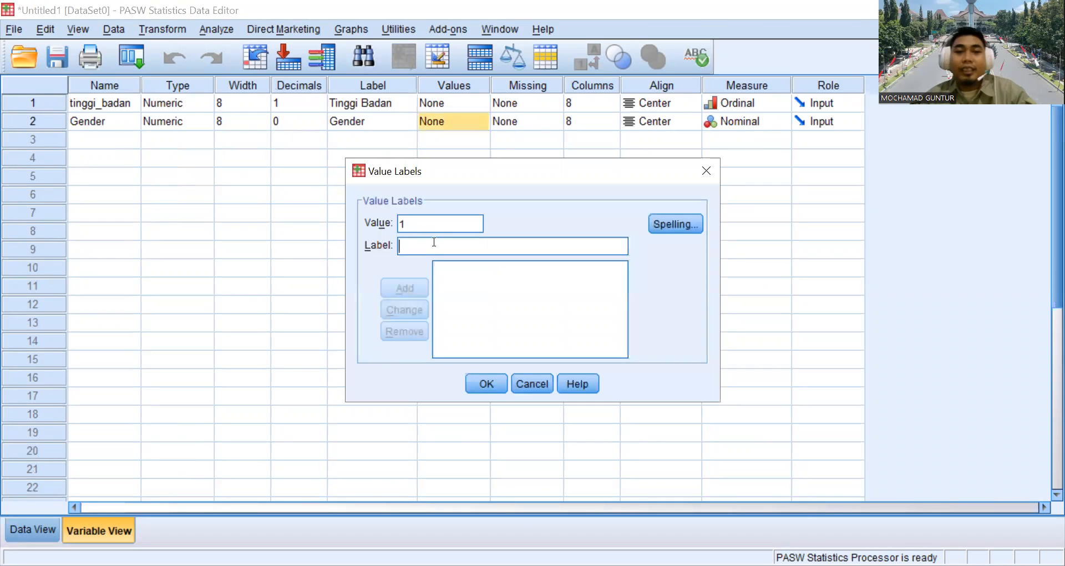
click(713, 175)
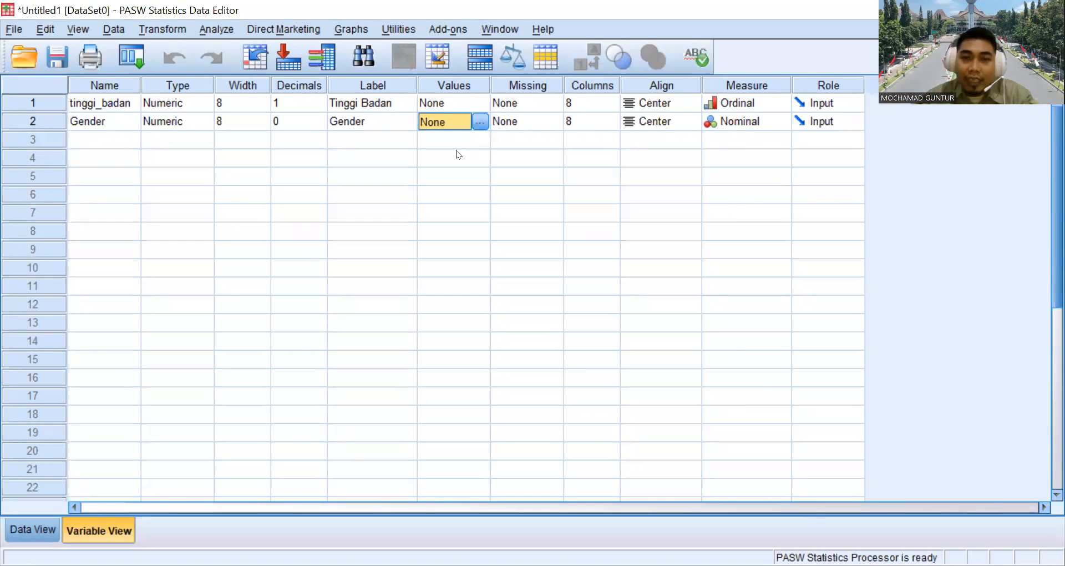
Add the value label "Pria" for the value 1 of the Gender variable
click(480, 122)
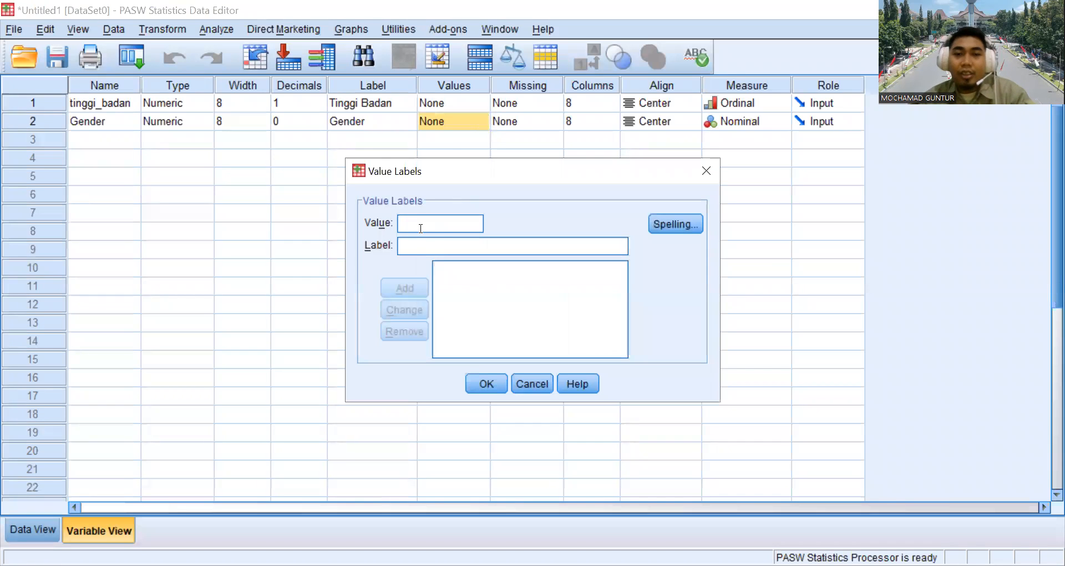
text(1)
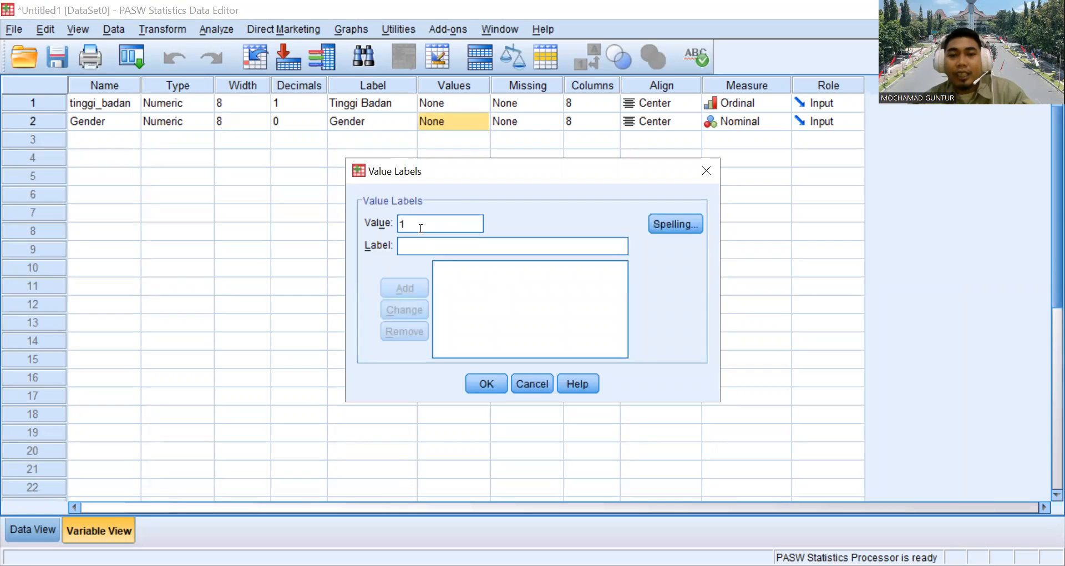
click(417, 244)
text(Pria)
click(417, 286)
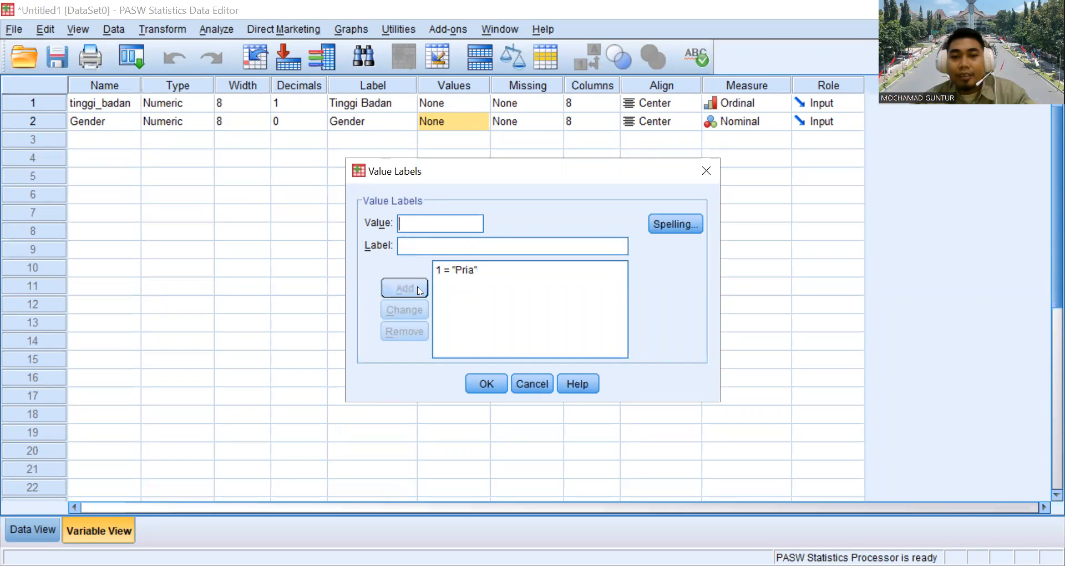
Add the value label "Perempuan" for the value 2 of the Gender variable and apply the value labels
text(2)
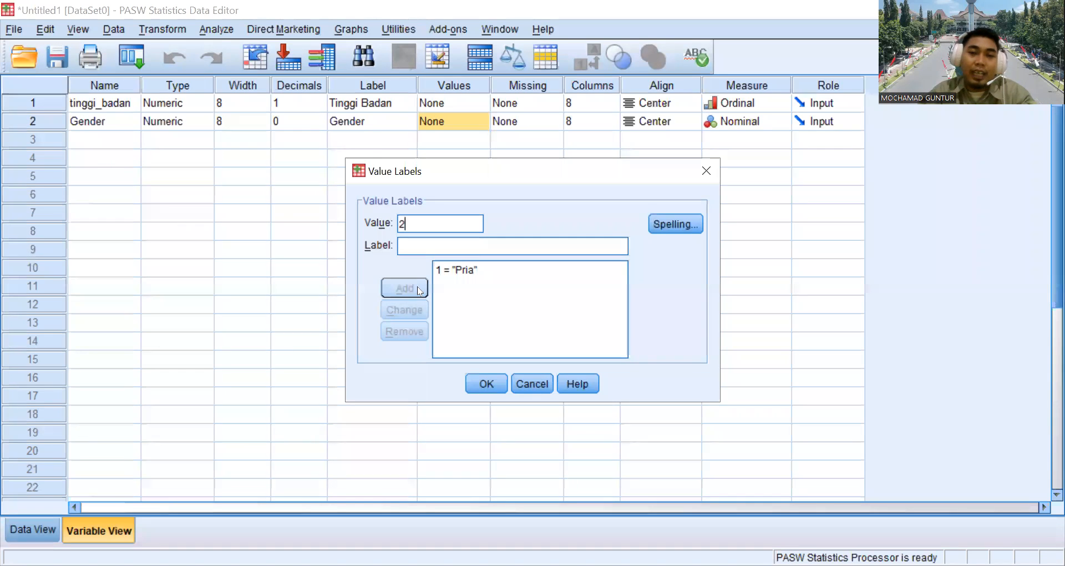
key(Tab)
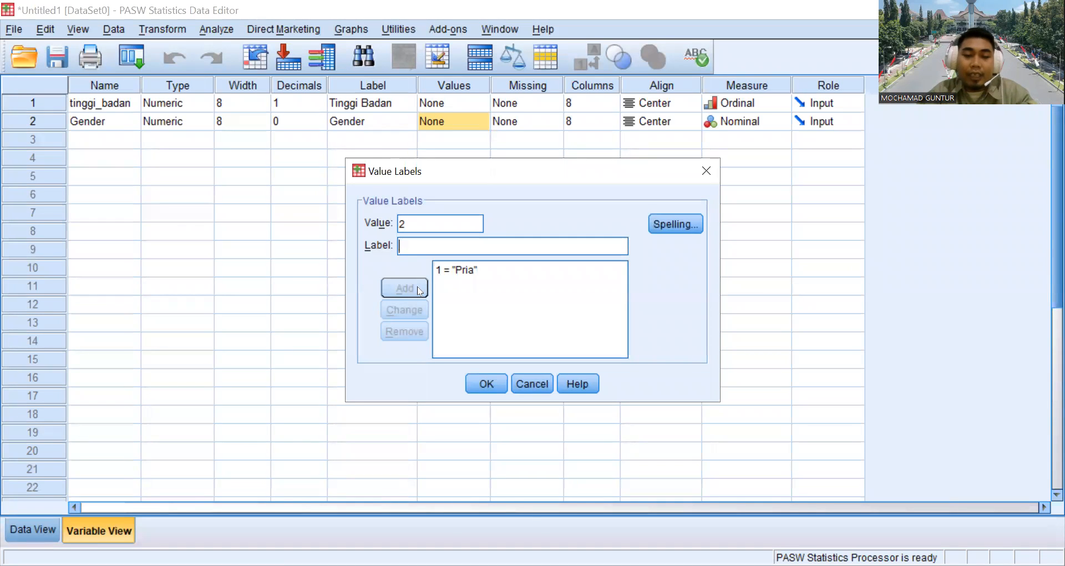
text(PPe)
key(BackSpace)
key(BackSpace)
text(erem)
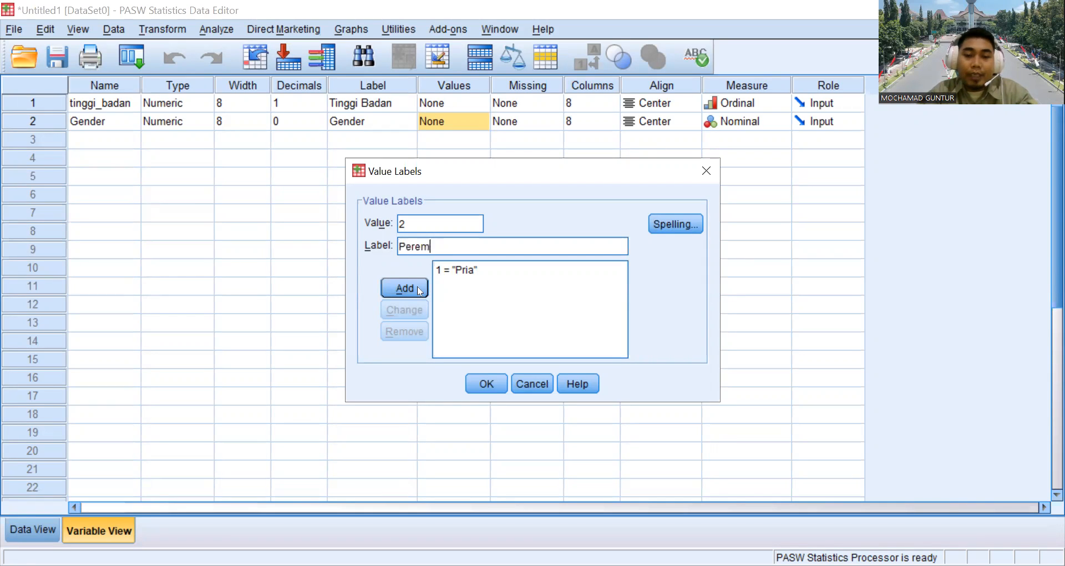
text(puan)
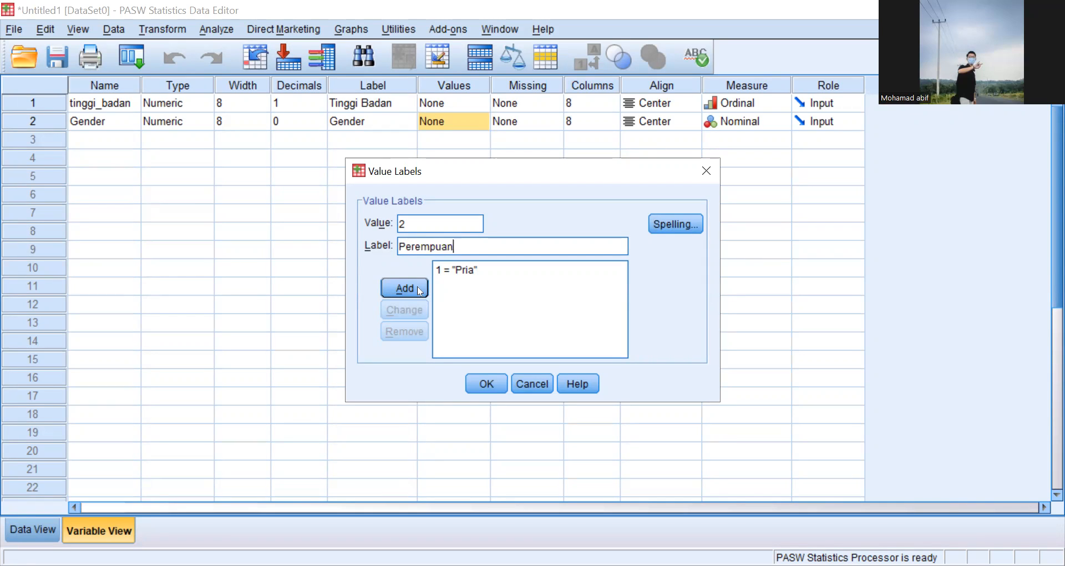
click(415, 287)
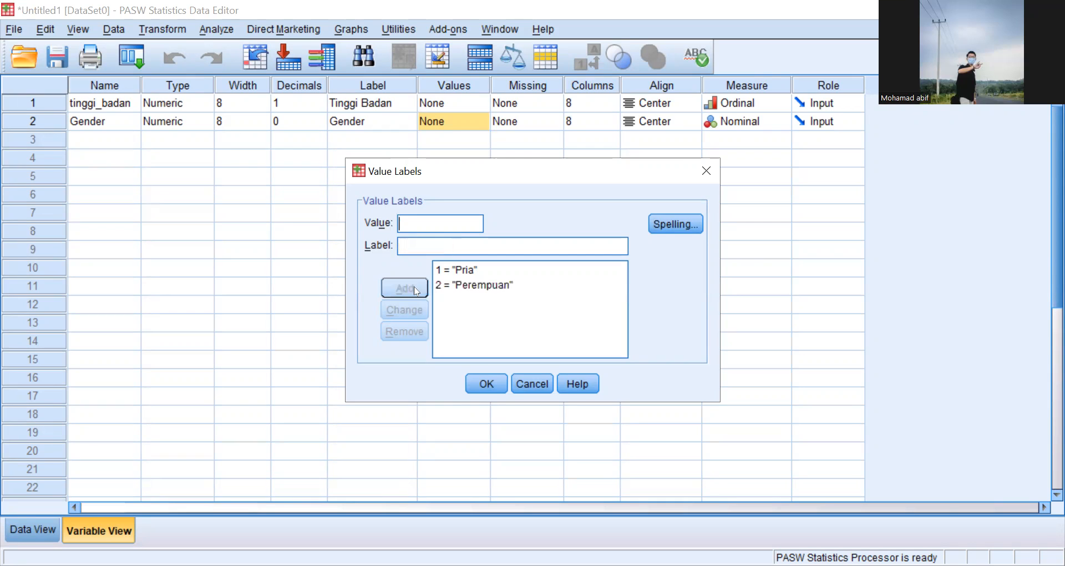
click(488, 384)
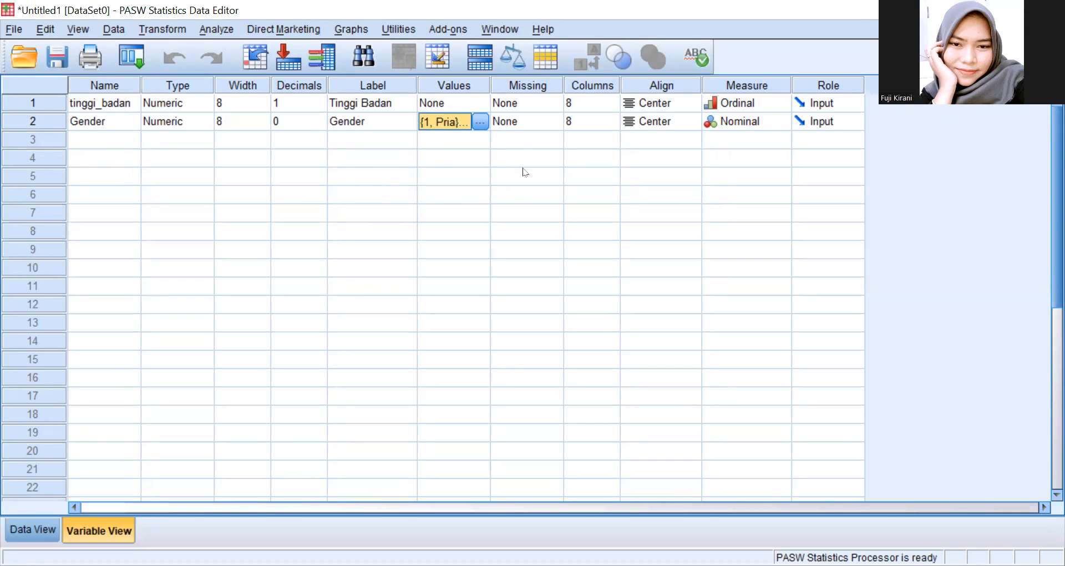
Review the value labels defined for the Gender variable
click(86, 122)
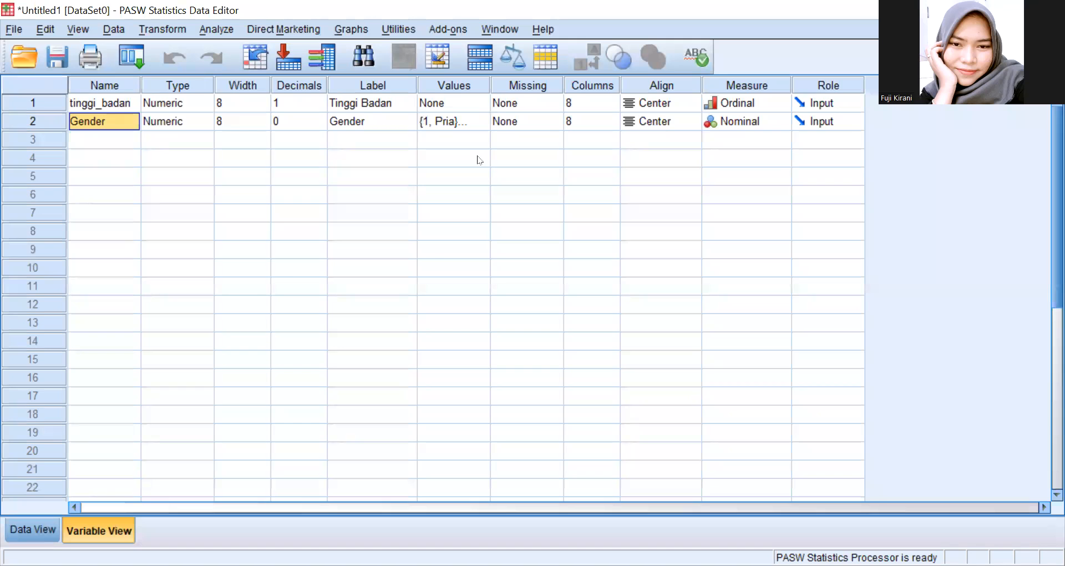
click(463, 126)
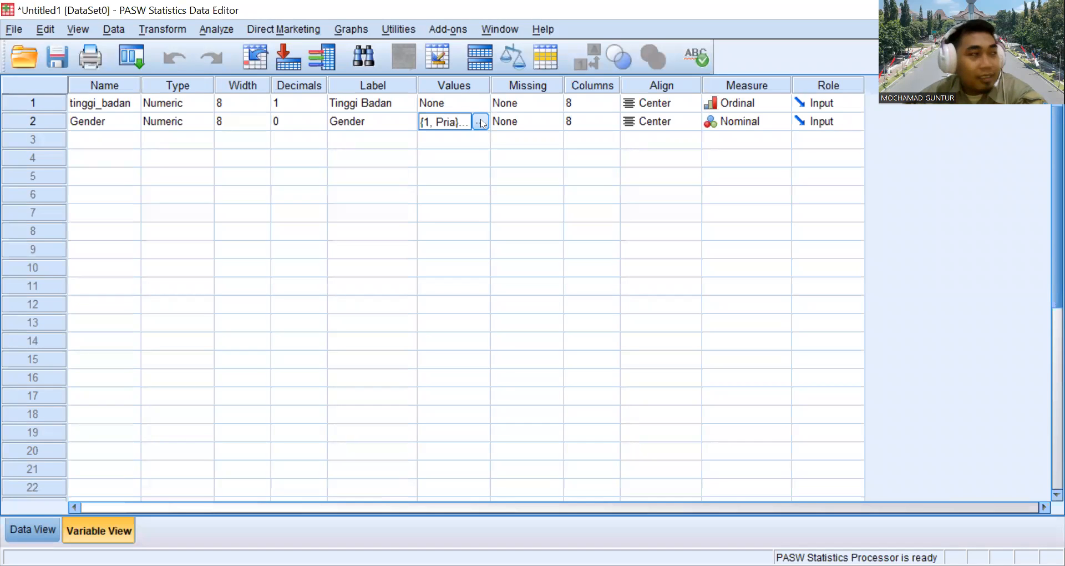
click(480, 121)
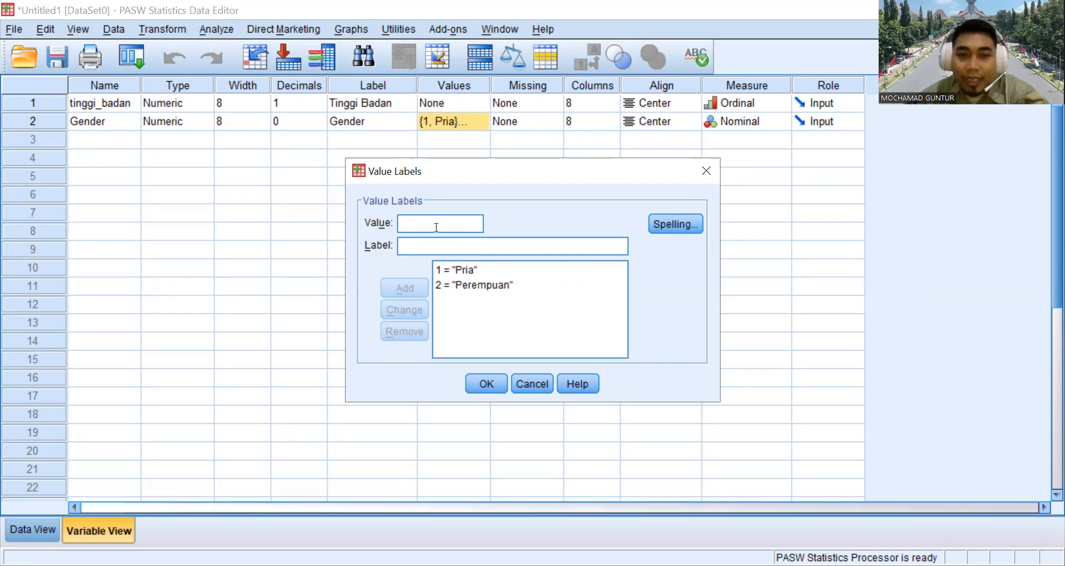
click(453, 247)
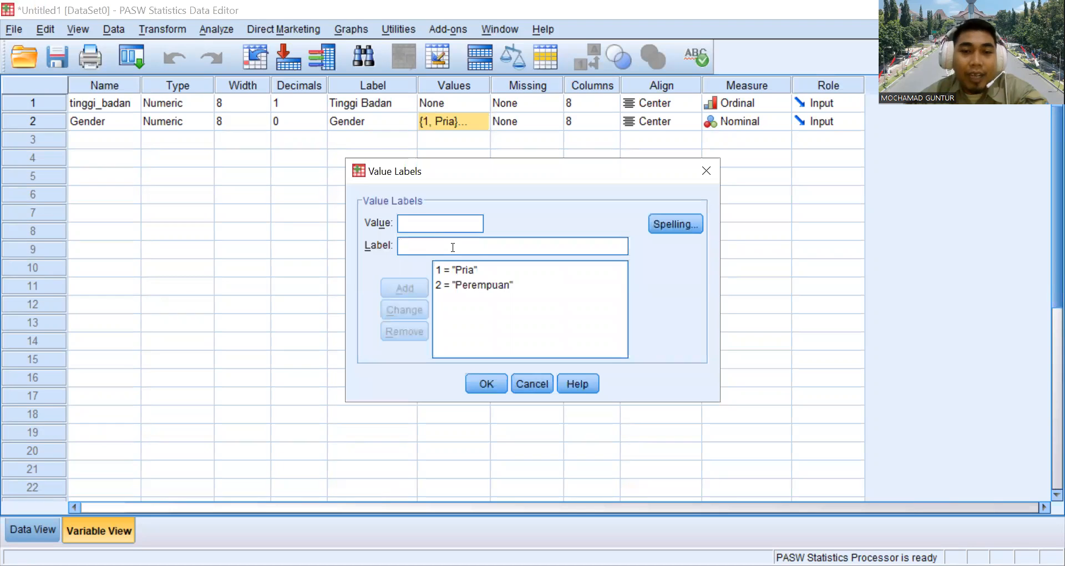
click(446, 224)
click(460, 244)
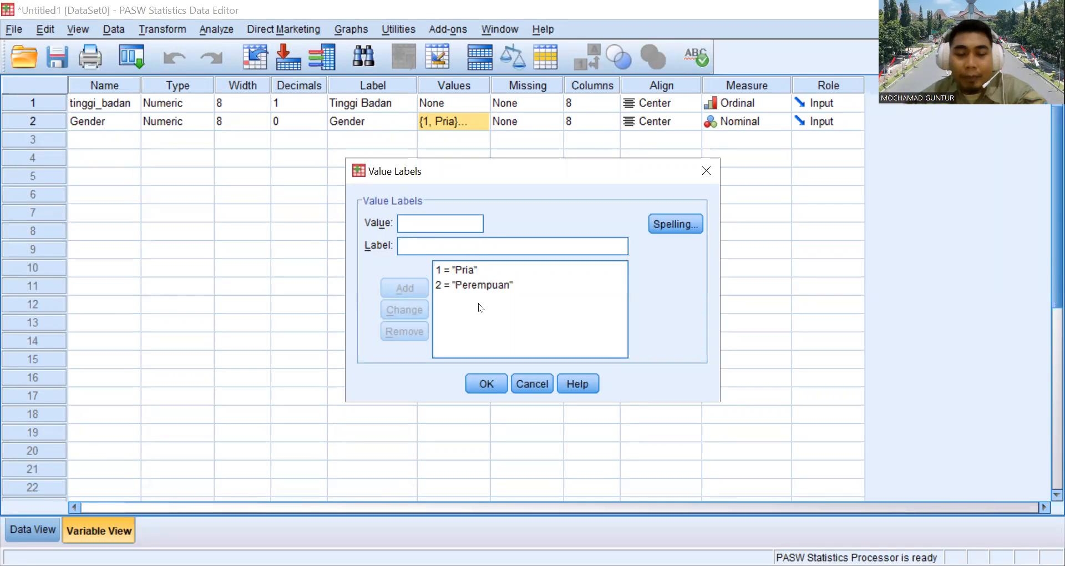
click(486, 383)
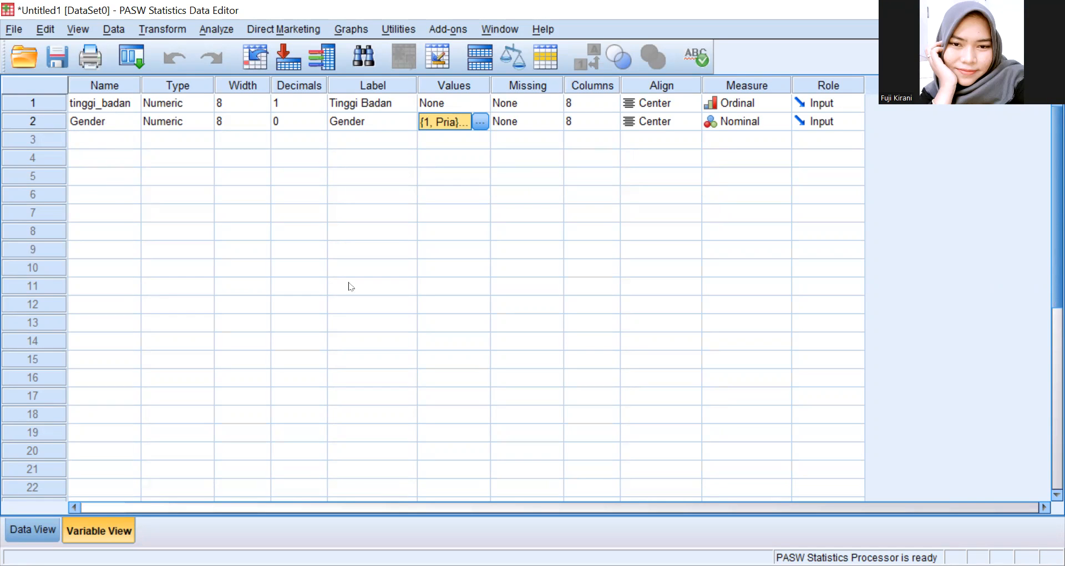
Run a Descriptives analysis on the Tinggi Badan variable
click(22, 530)
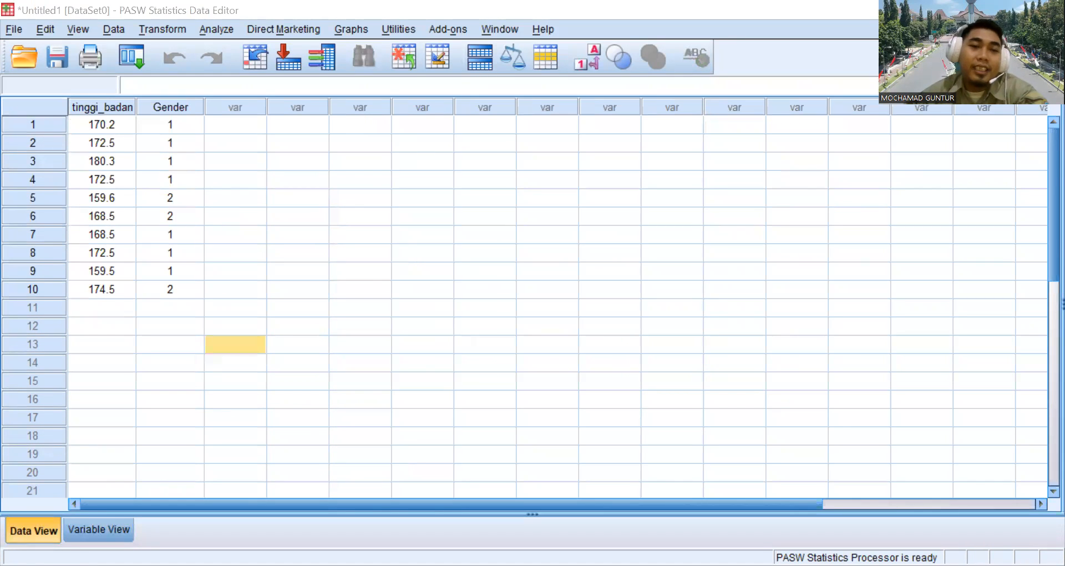
click(212, 29)
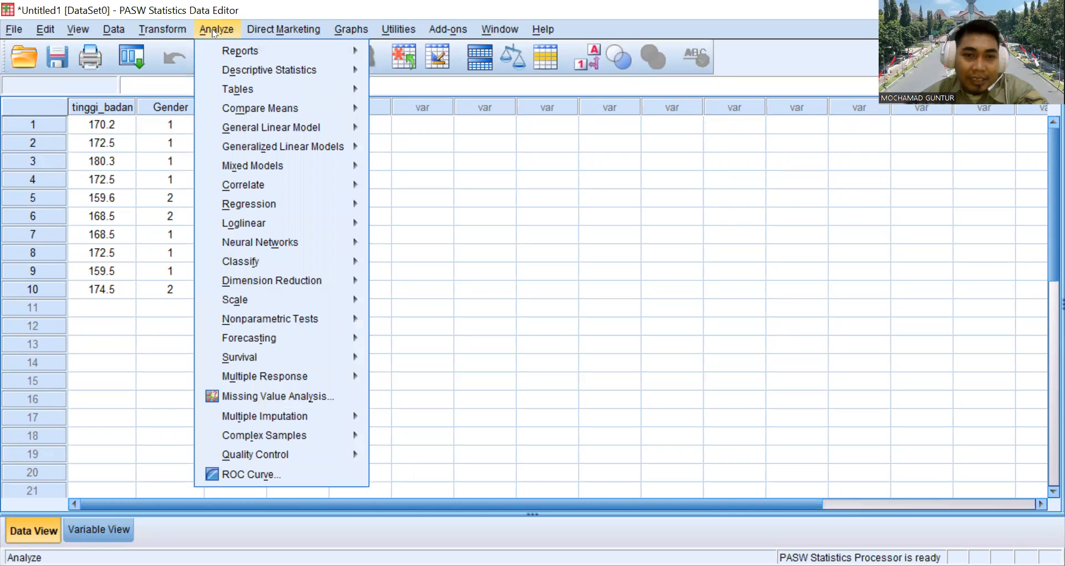
mouse_move(268, 70)
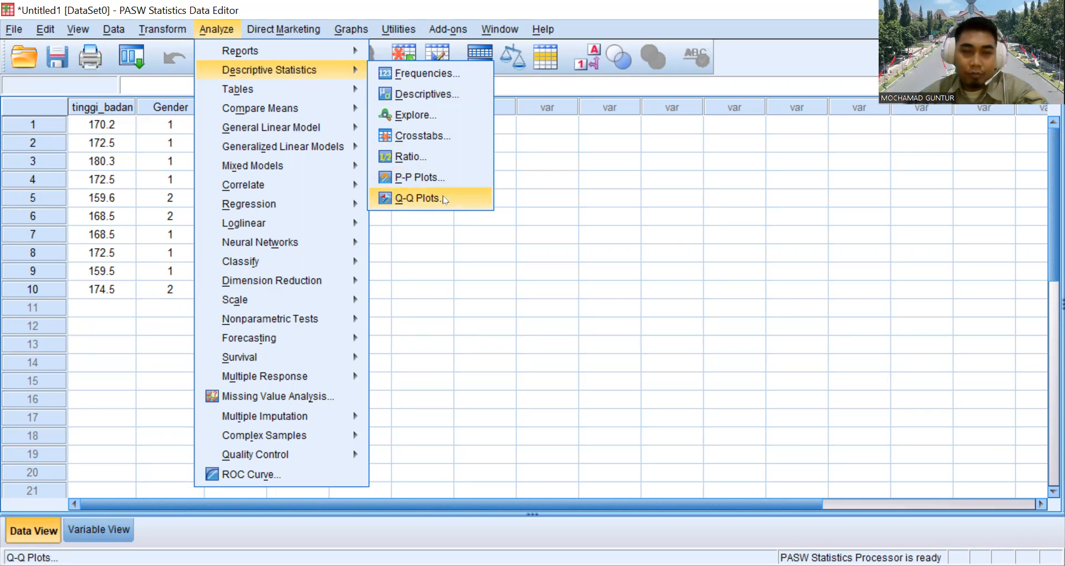
click(444, 95)
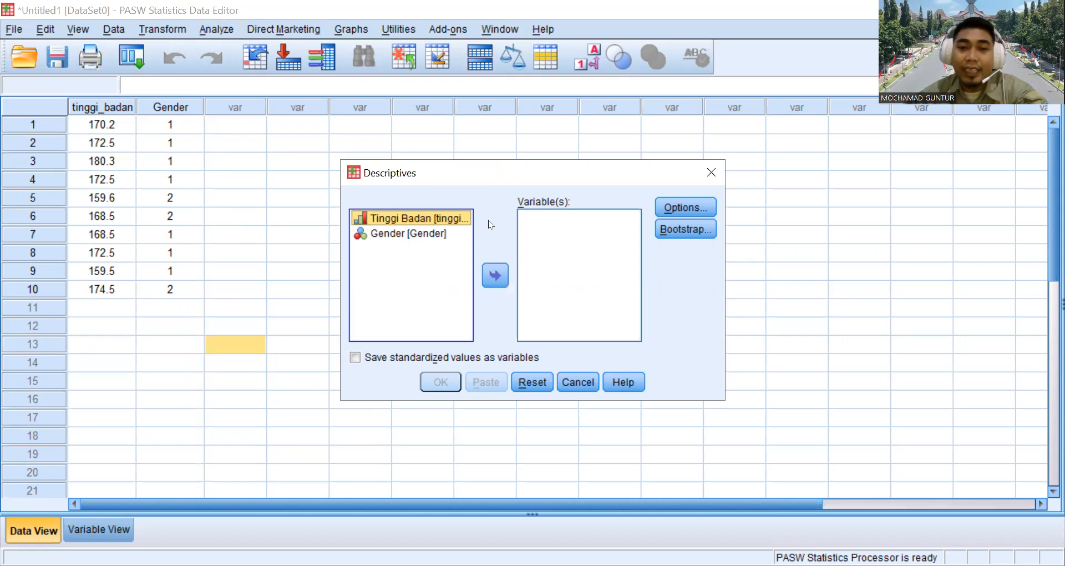
click(499, 274)
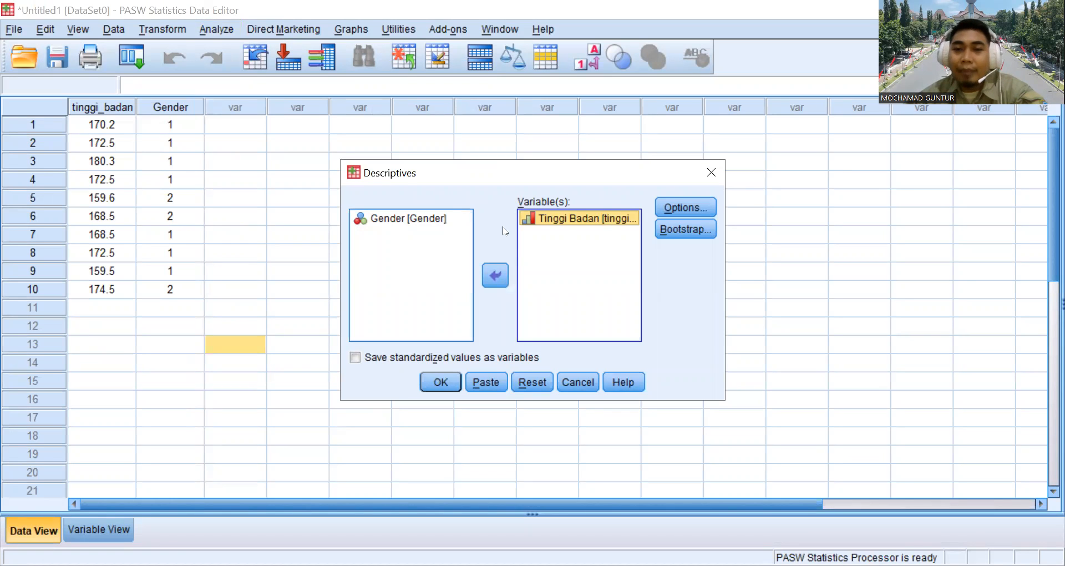
click(441, 383)
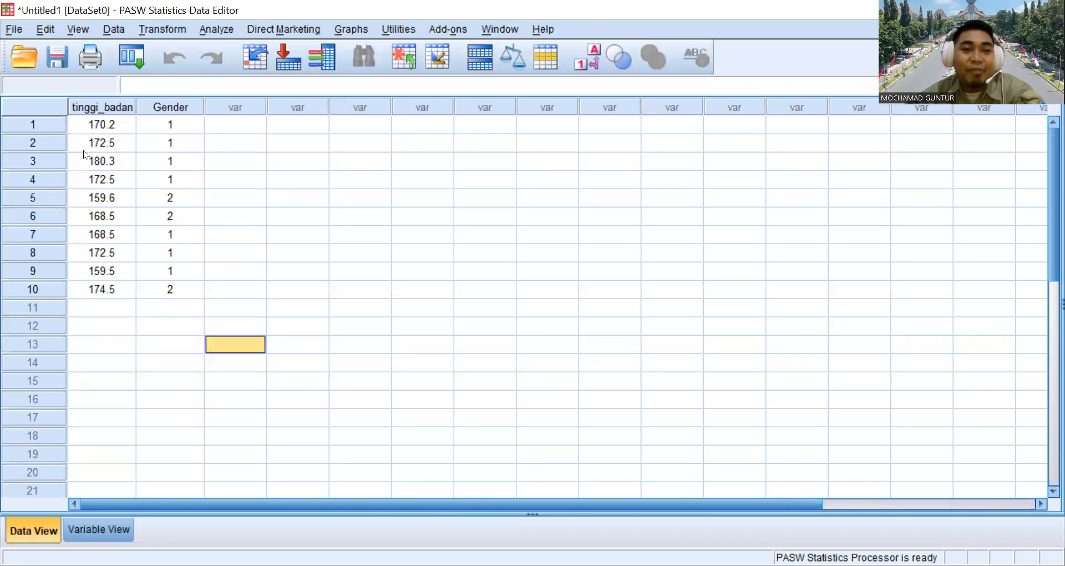
drag(93, 125, 187, 285)
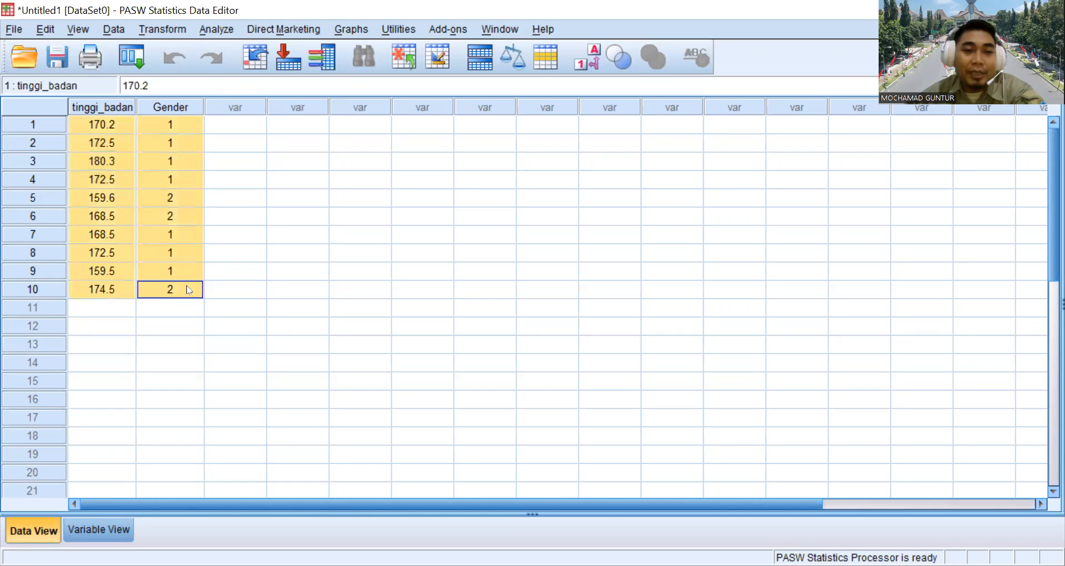
click(279, 275)
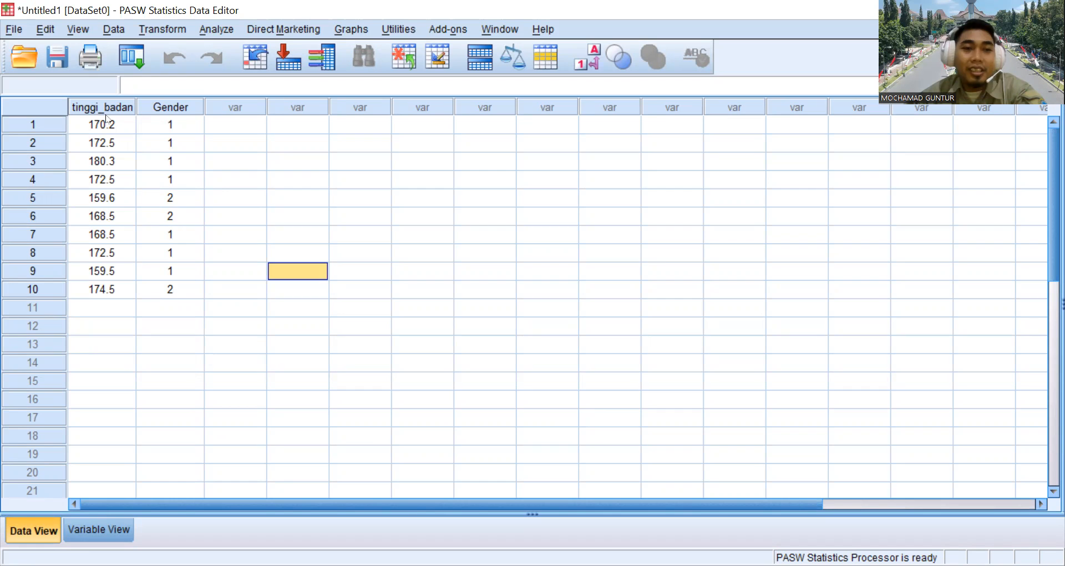
click(108, 138)
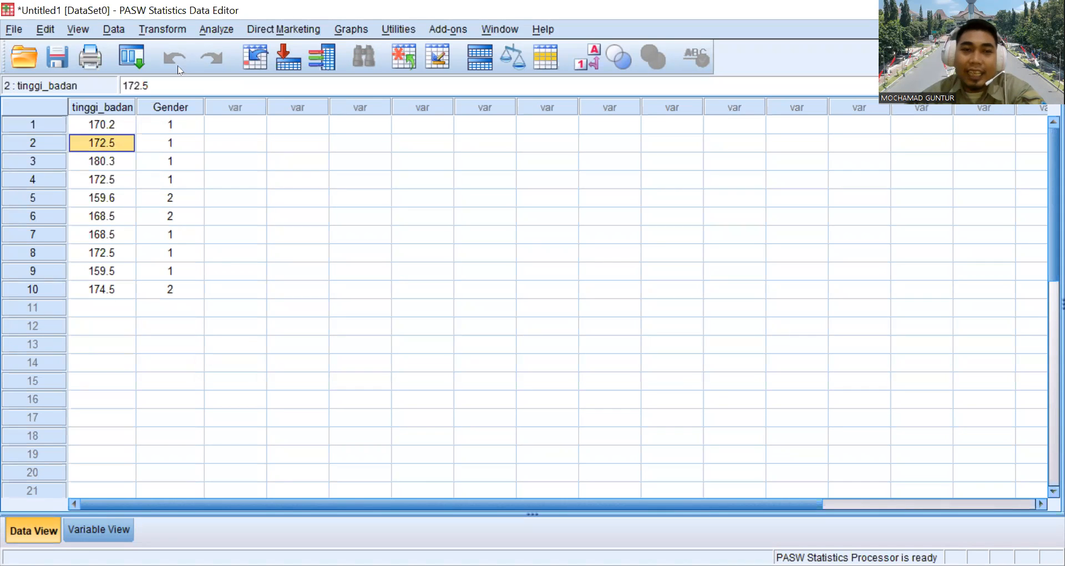
Set up an Explore analysis with Tinggi Badan as the dependent variable
click(216, 30)
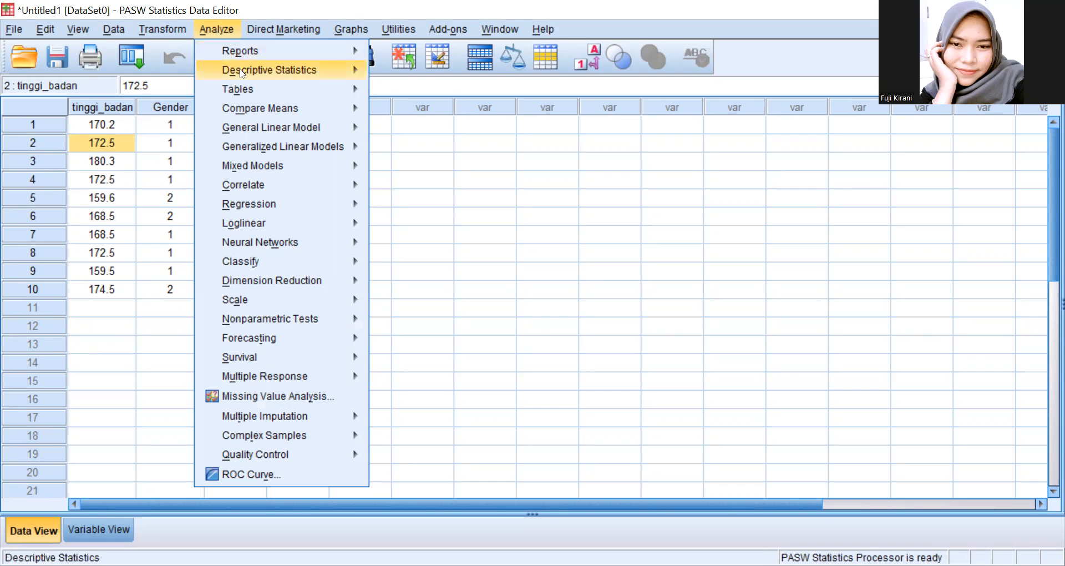
mouse_move(242, 72)
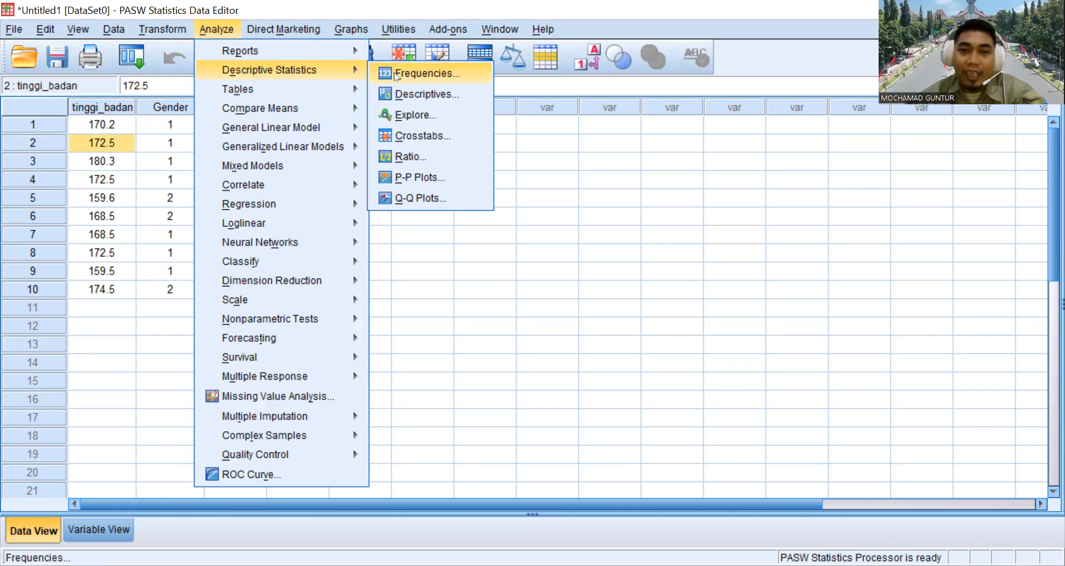
click(421, 115)
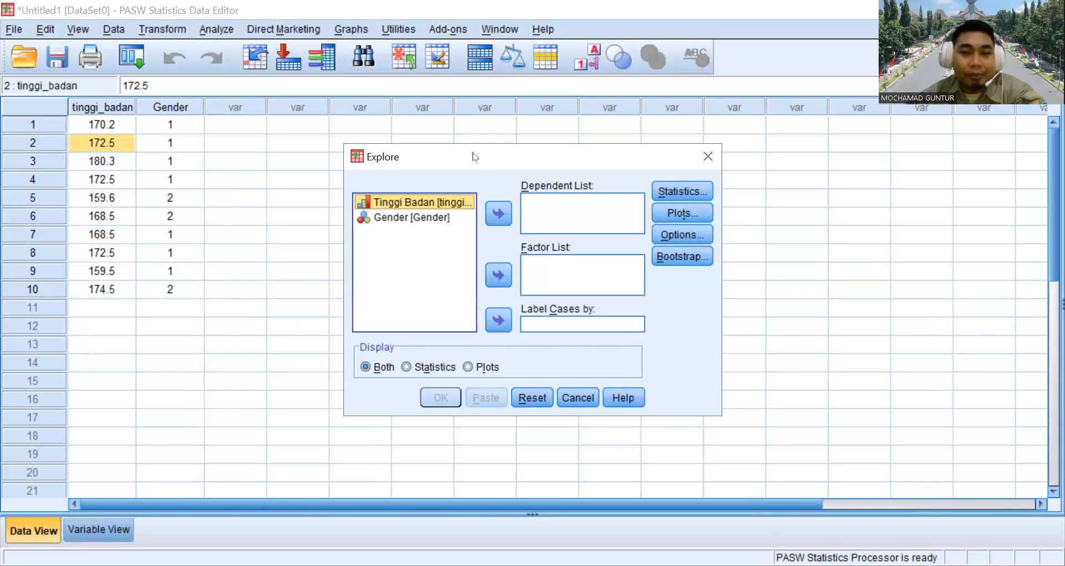
drag(473, 156, 481, 153)
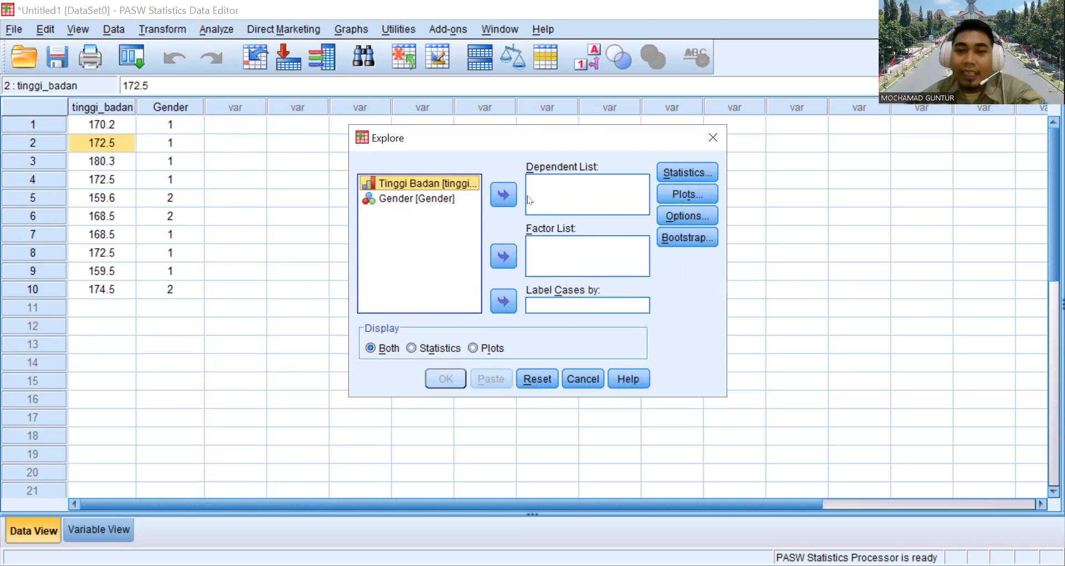
click(505, 195)
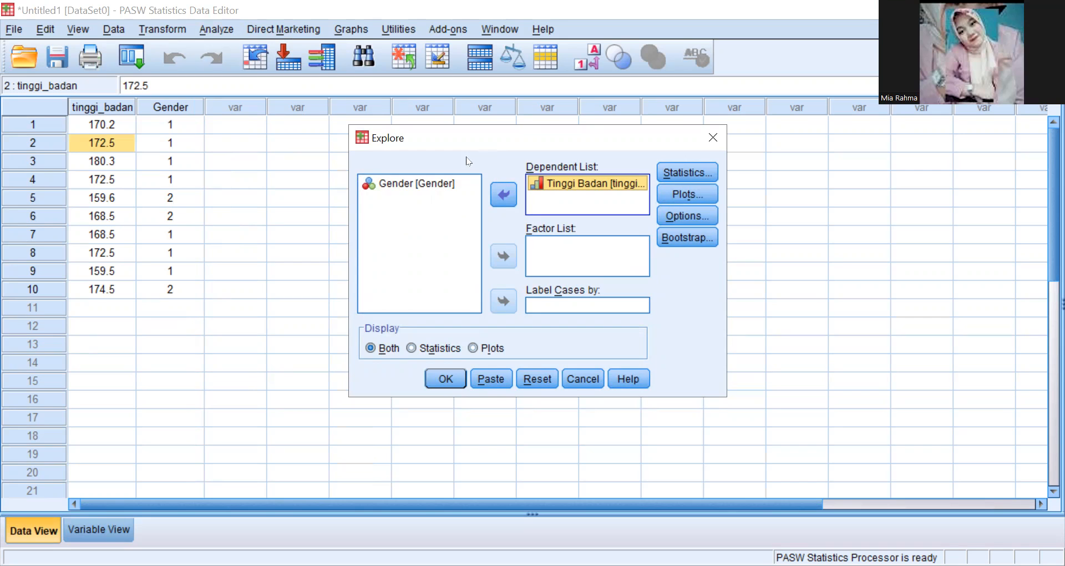
Assign Gender as the factor and run the Explore analysis with both statistics and plots displayed
click(424, 187)
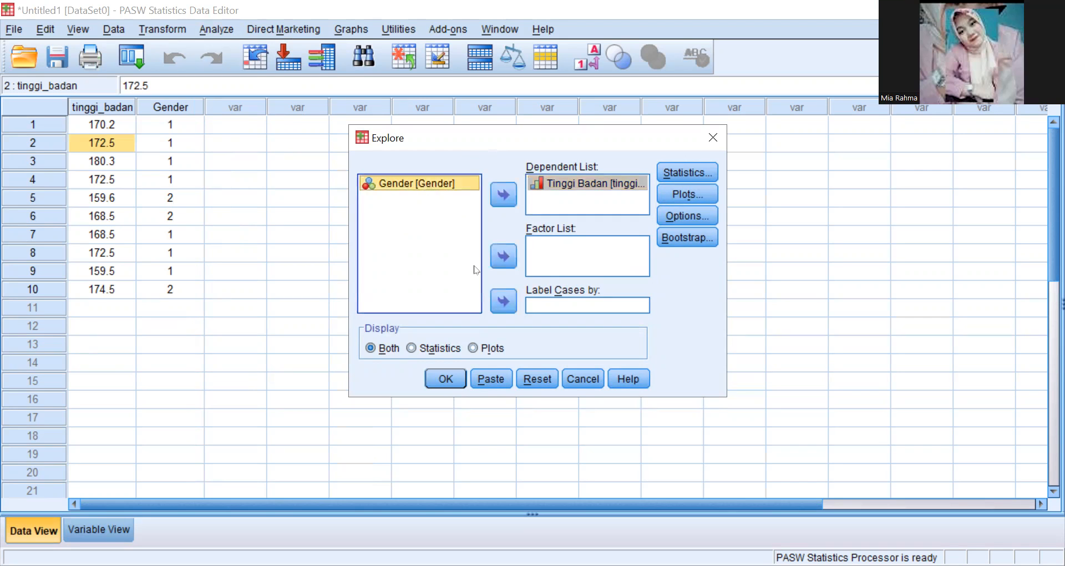
click(503, 256)
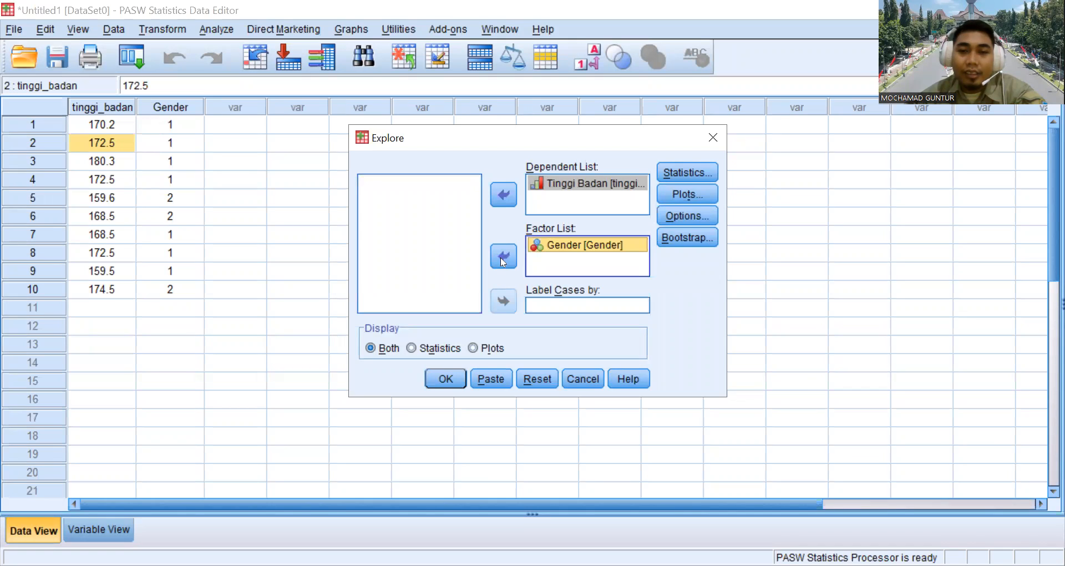
click(503, 260)
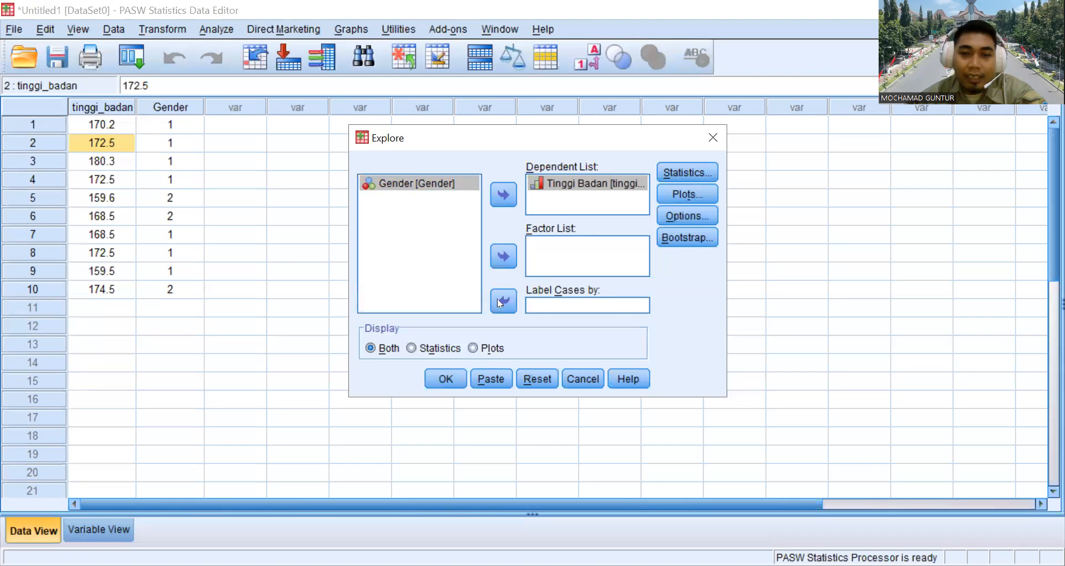
click(498, 300)
click(501, 302)
click(502, 258)
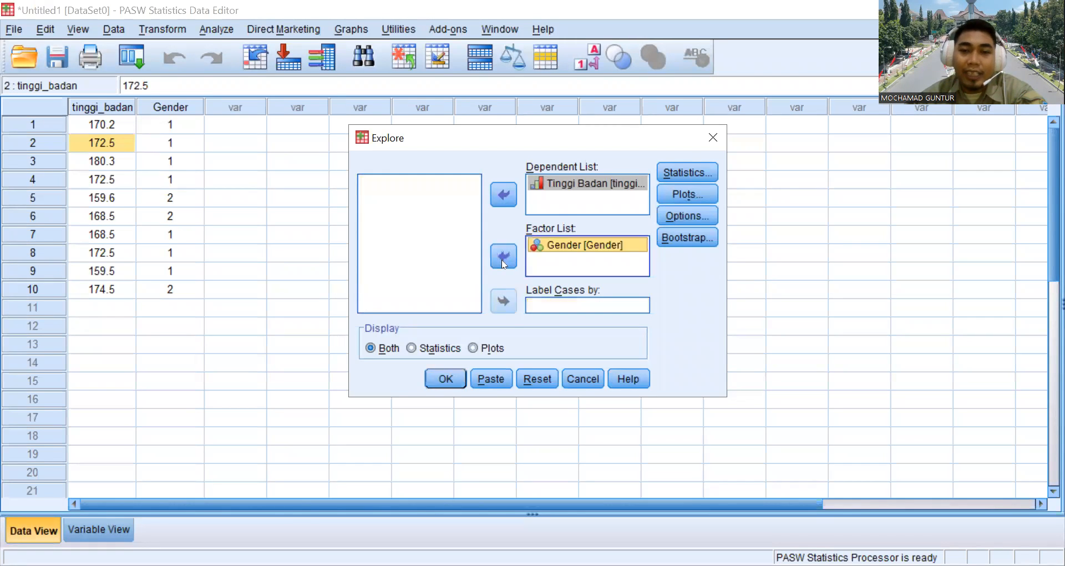
click(689, 172)
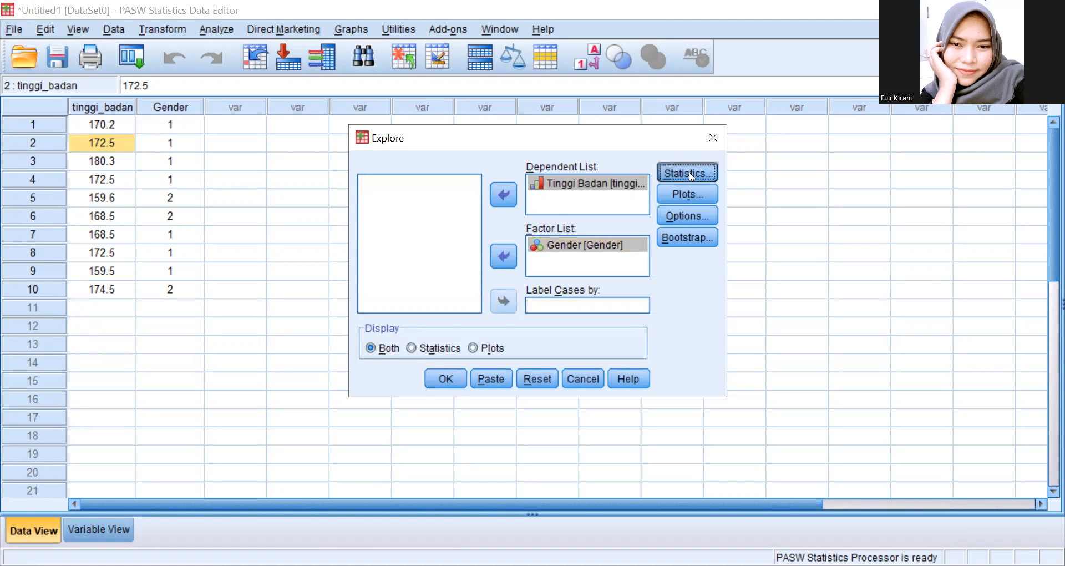
click(645, 186)
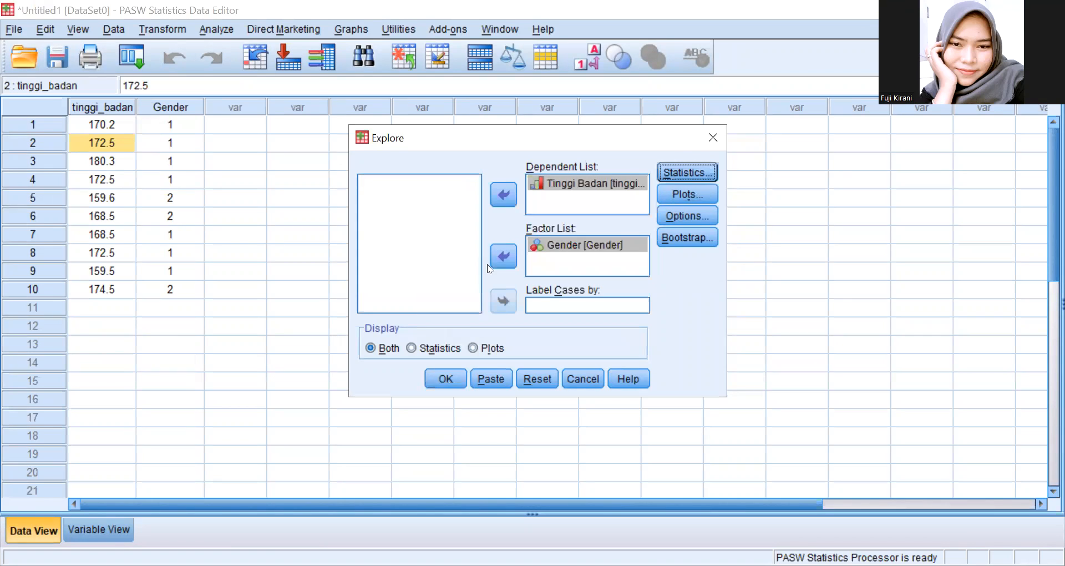
click(450, 378)
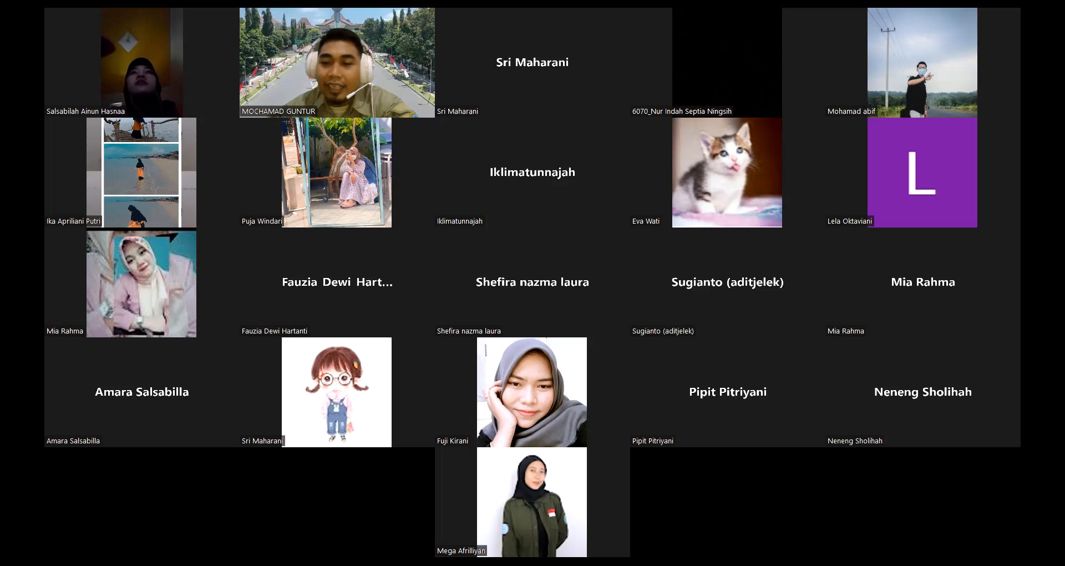
Examine the Case Processing Summary and compare the Explore descriptives of Tinggi Badan for Pria and Perempuan
scroll(442, 275, down, 2)
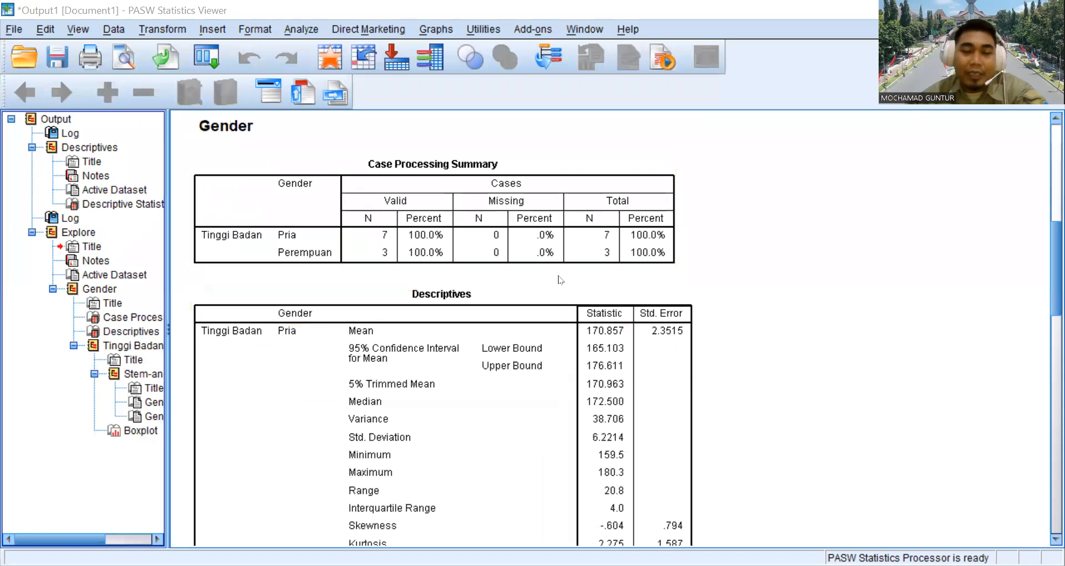
click(486, 233)
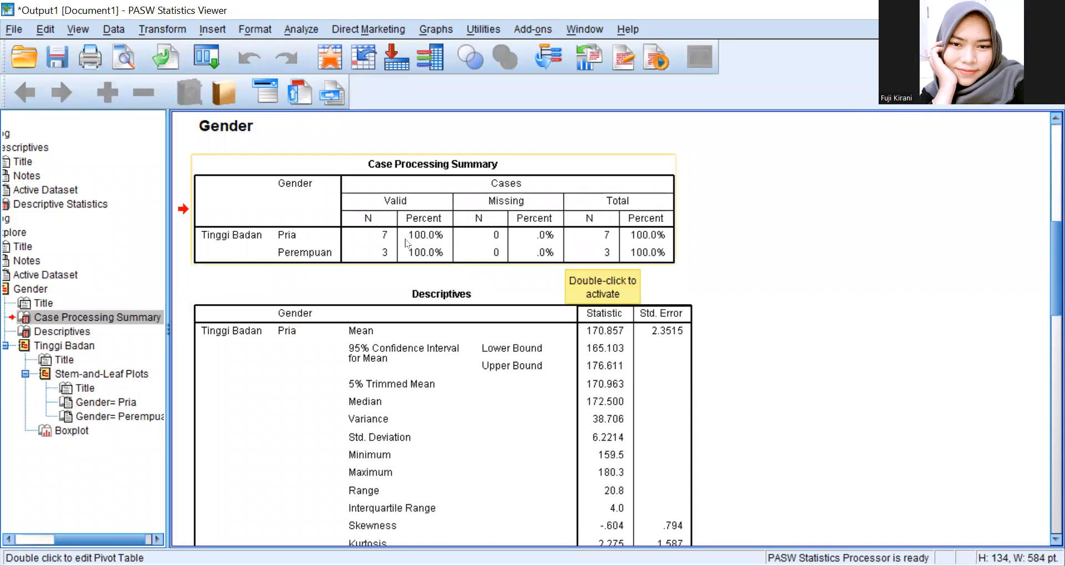
scroll(409, 238, down, 3)
click(444, 208)
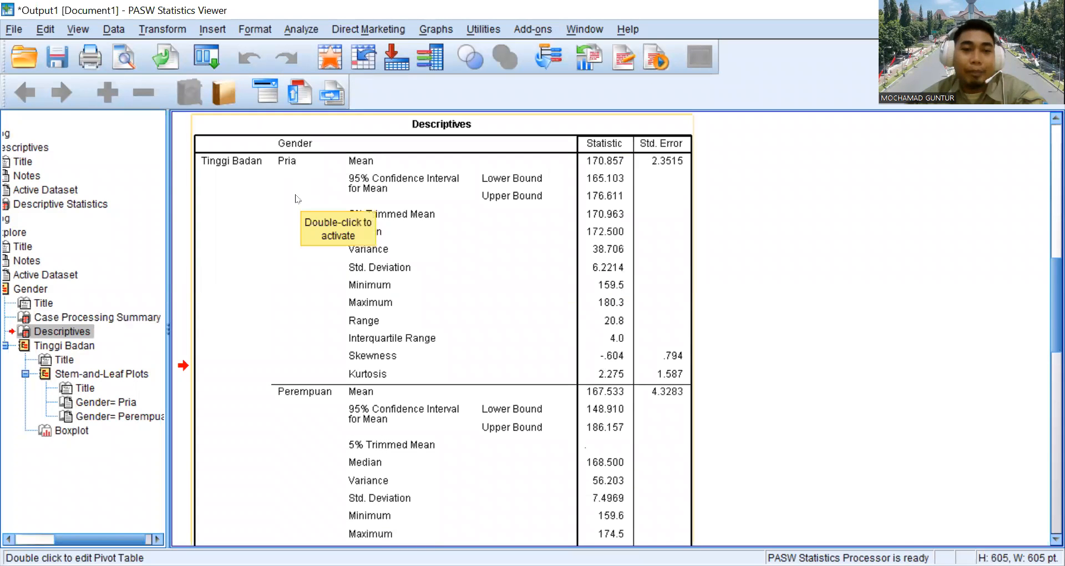
scroll(342, 325, down, 3)
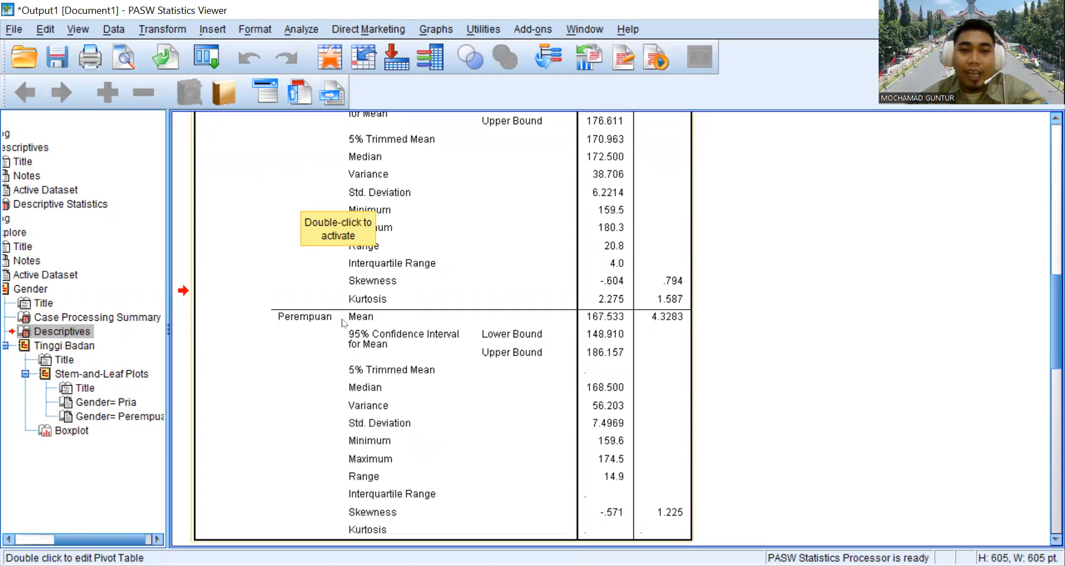
scroll(344, 322, up, 3)
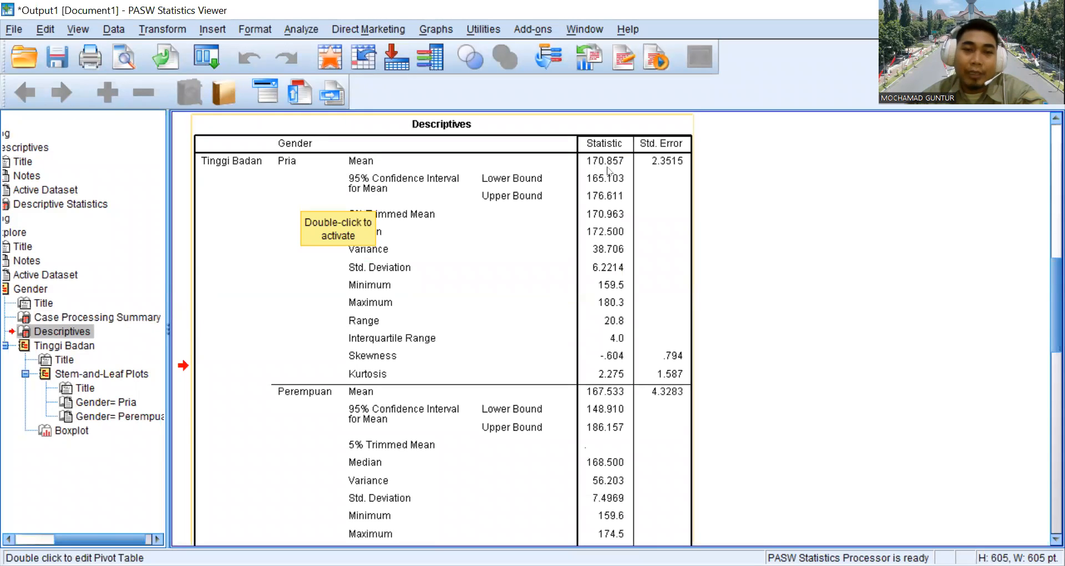
scroll(416, 254, down, 3)
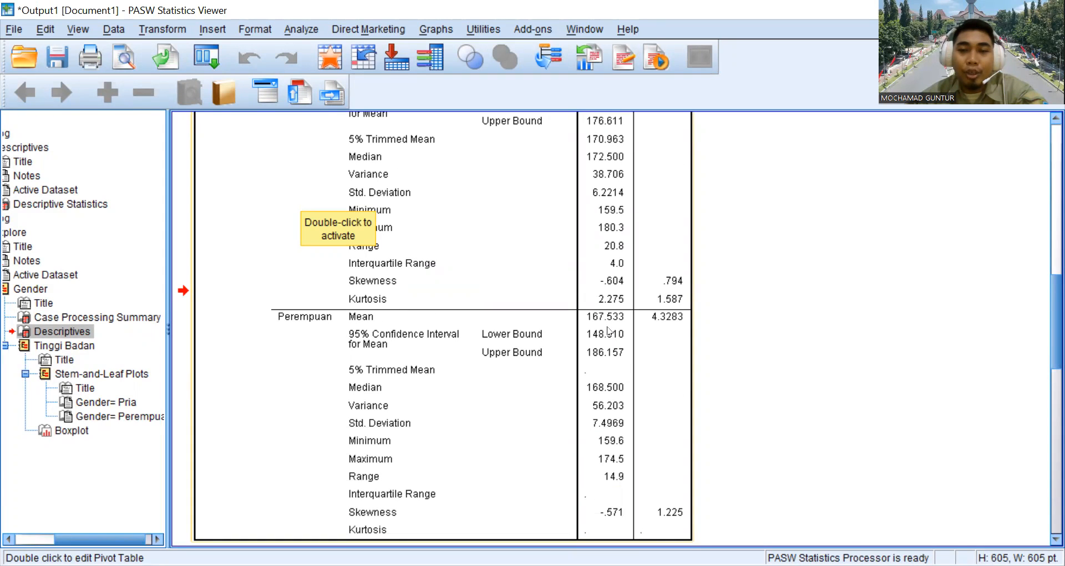
scroll(420, 315, down, 3)
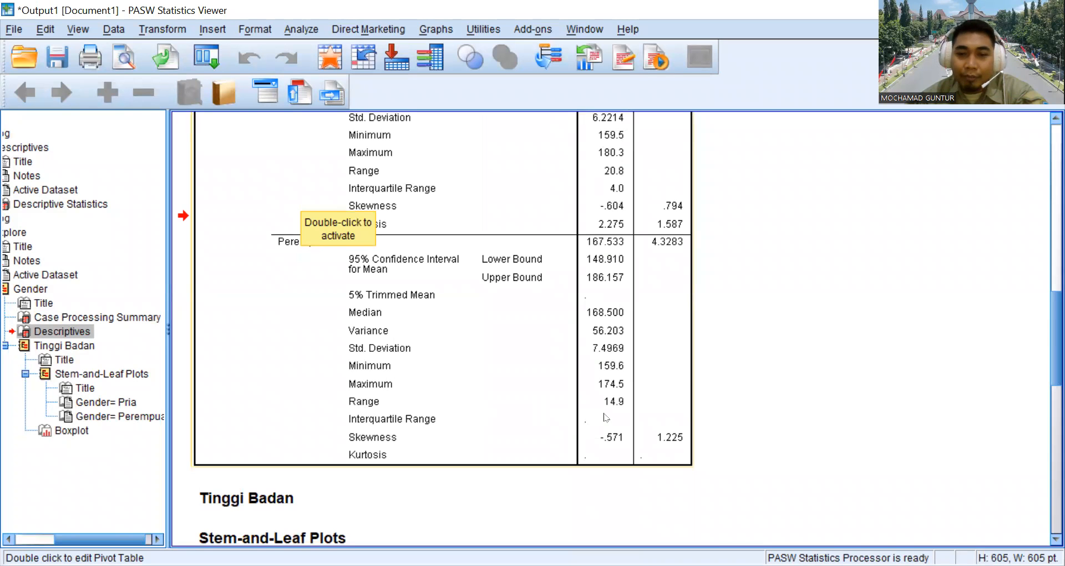
Examine the stem-and-leaf plots and the boxplot of Tinggi Badan by gender, and return to the overall Descriptive Statistics table
scroll(524, 344, down, 12)
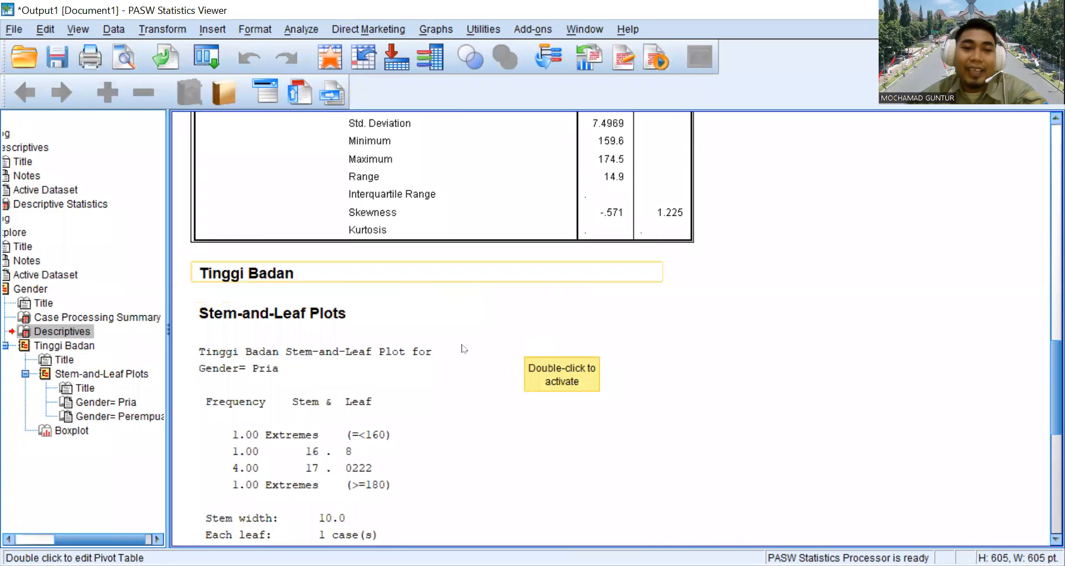
scroll(360, 349, down, 15)
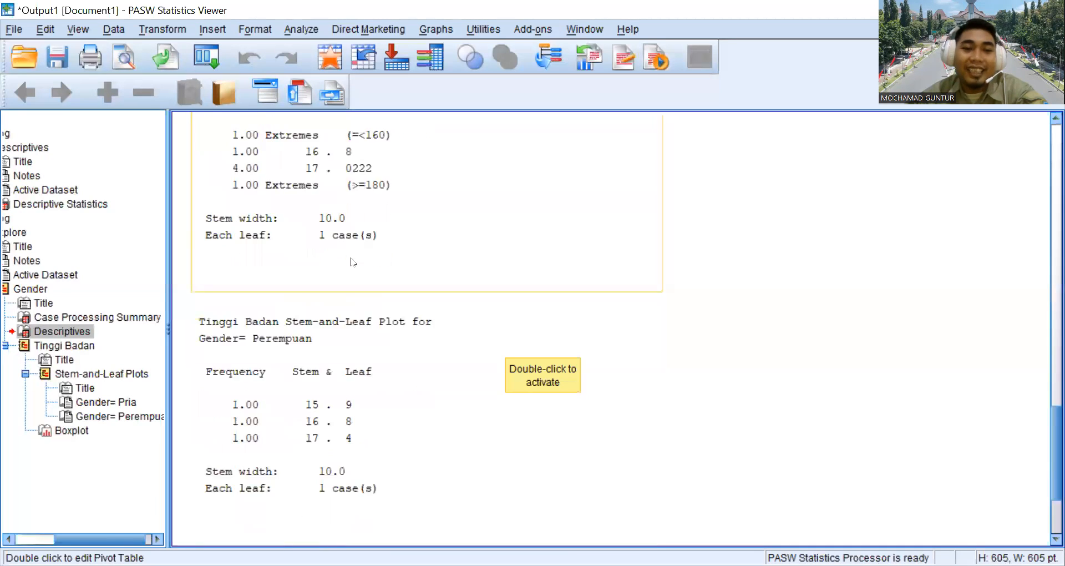
scroll(351, 268, down, 13)
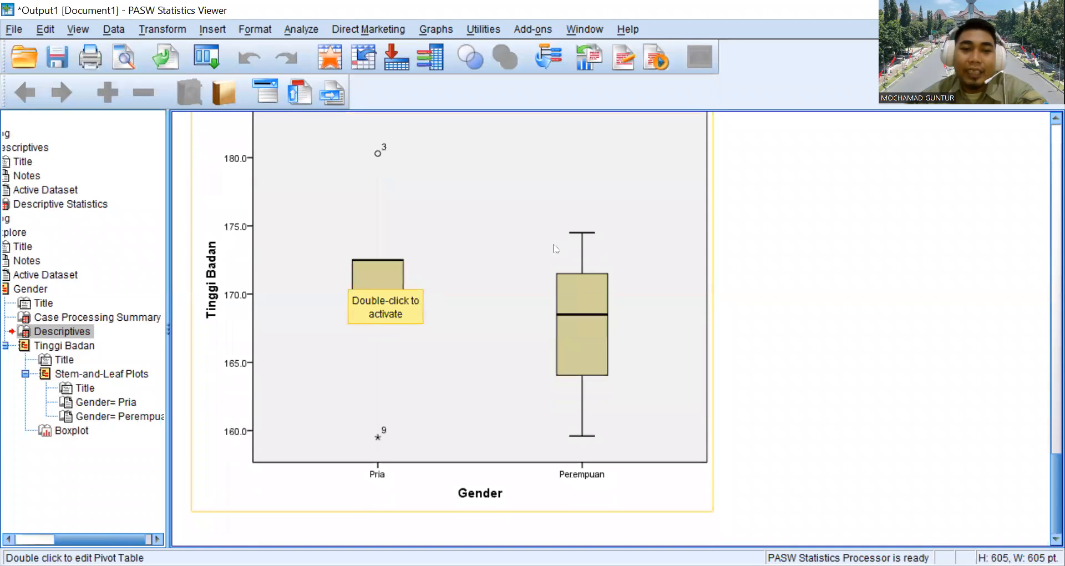
click(521, 210)
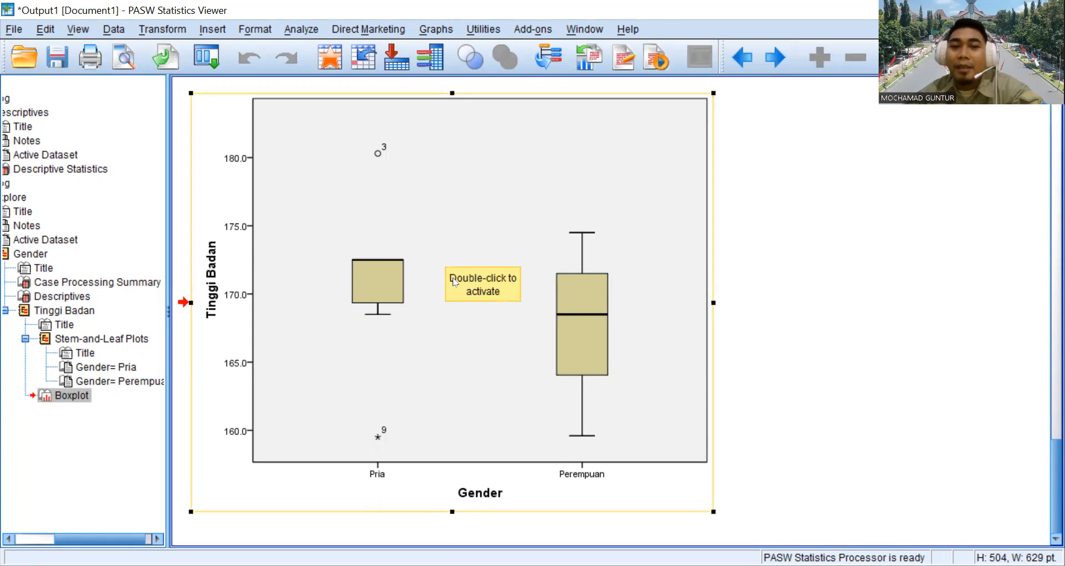
scroll(451, 270, up, 3)
scroll(452, 274, down, 3)
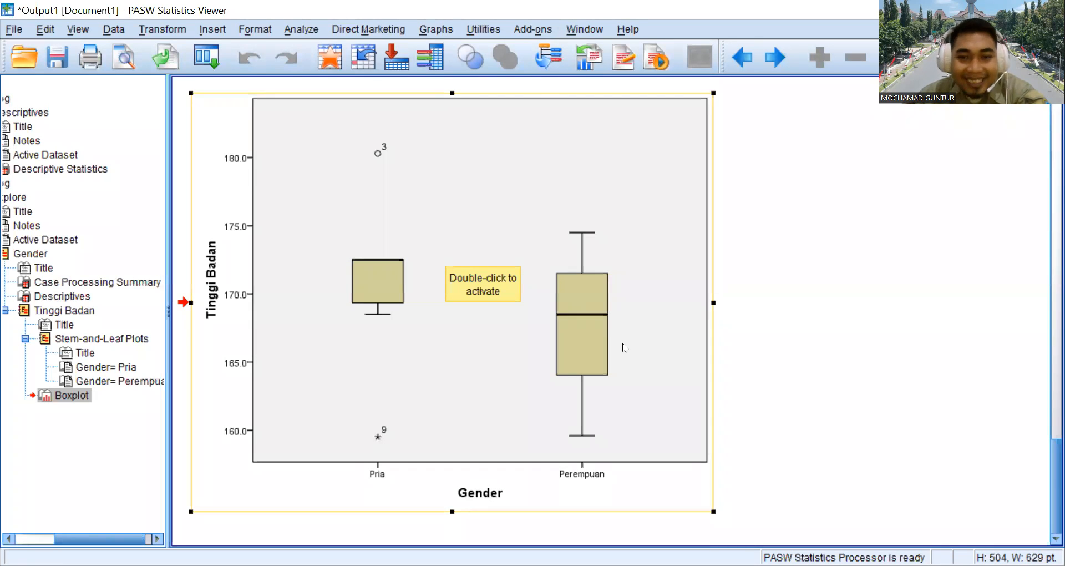
scroll(547, 218, up, 5)
scroll(546, 216, up, 8)
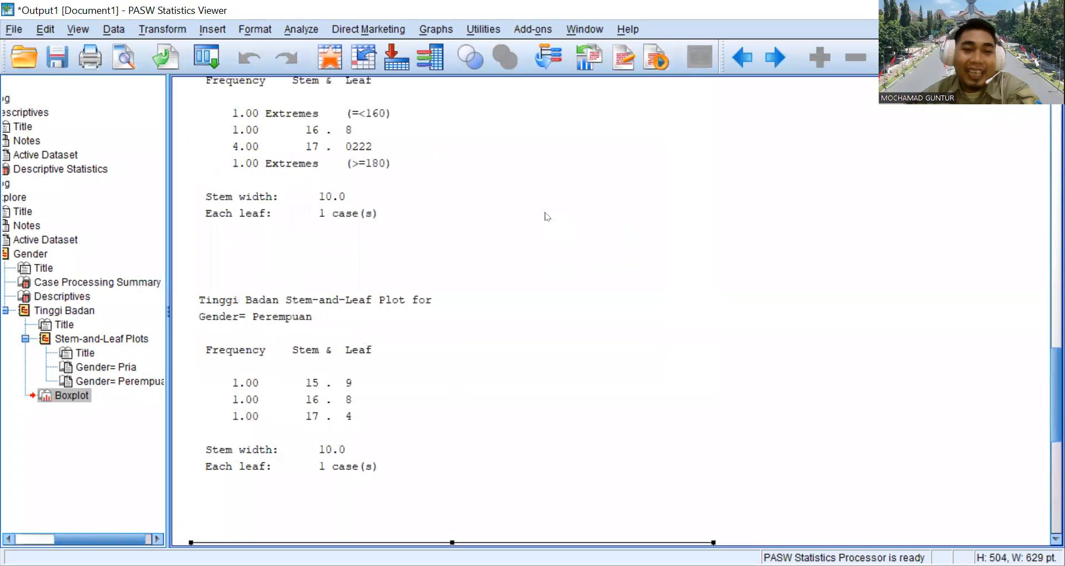
scroll(541, 214, up, 2)
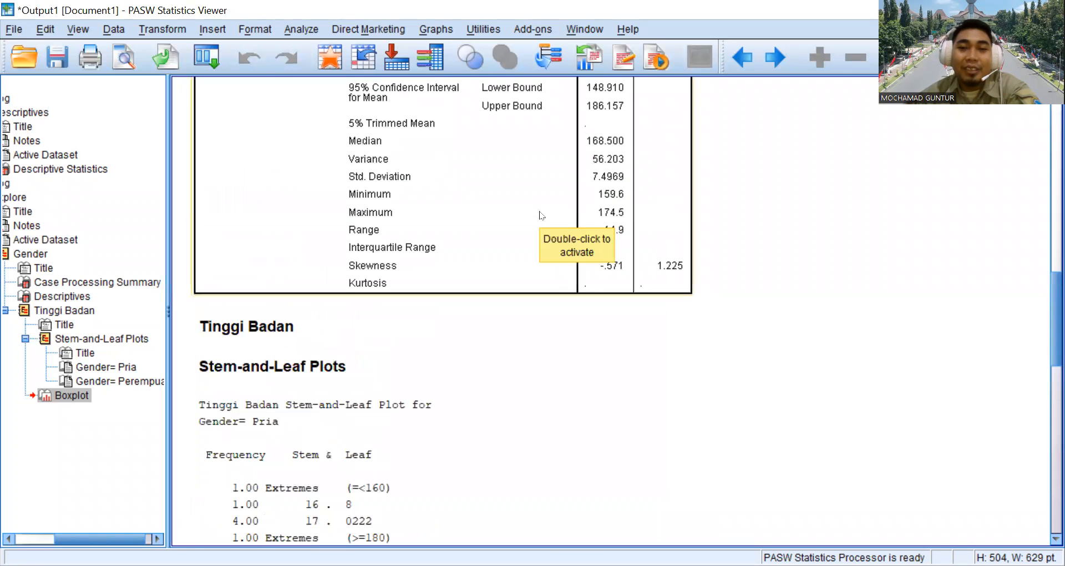
scroll(541, 215, down, 12)
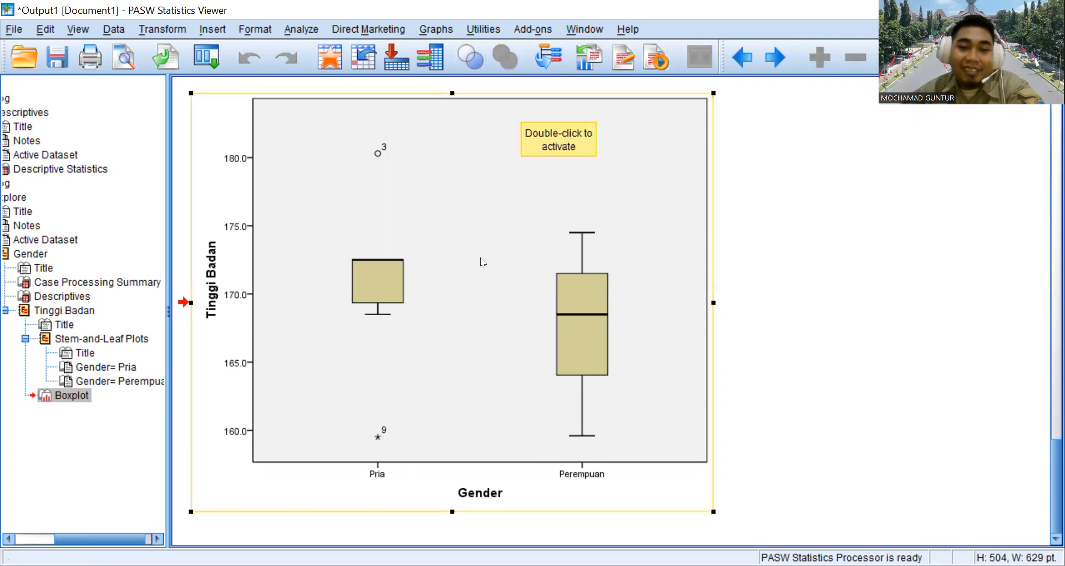
scroll(482, 261, up, 20)
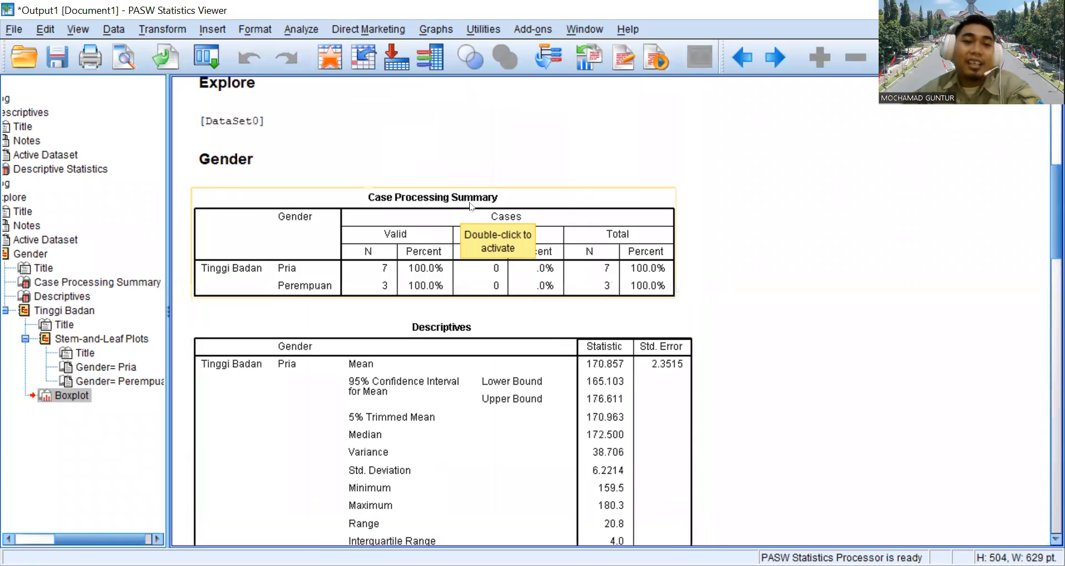
scroll(471, 205, up, 10)
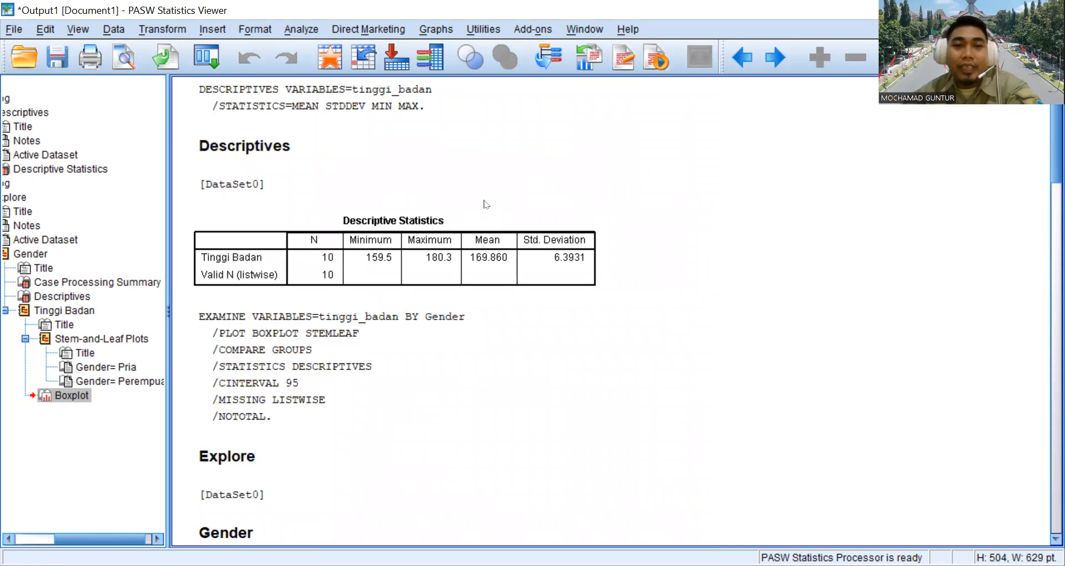